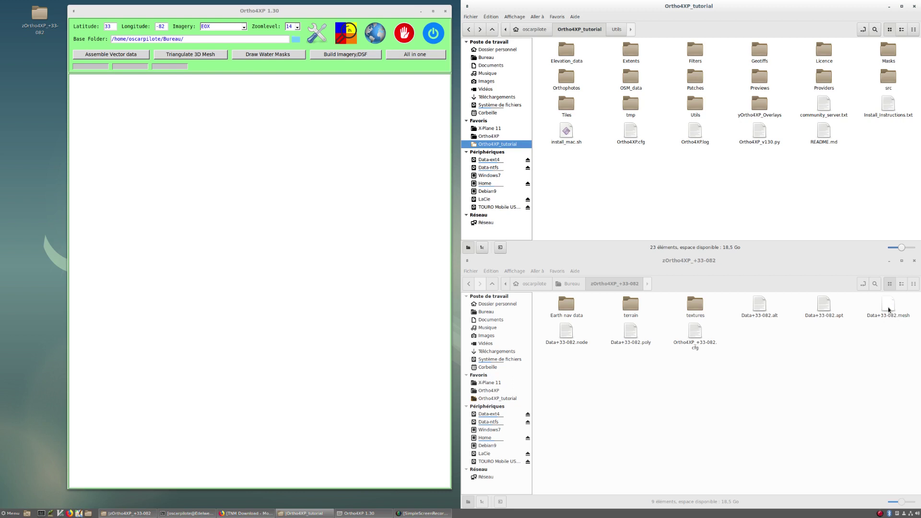
Step: Look through the Utils folder of Ortho4XP_tutorial for the Medit mesh viewer and return to the parent folder
right_click(888, 309)
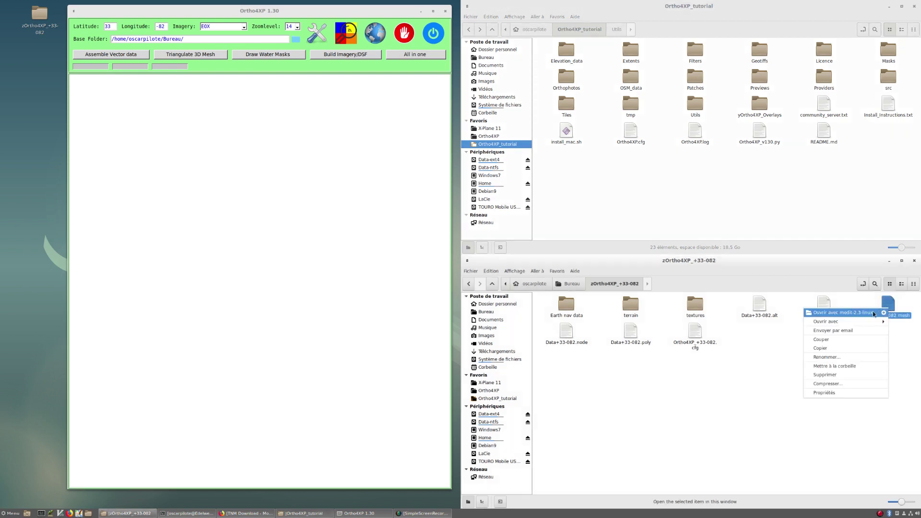
click(781, 355)
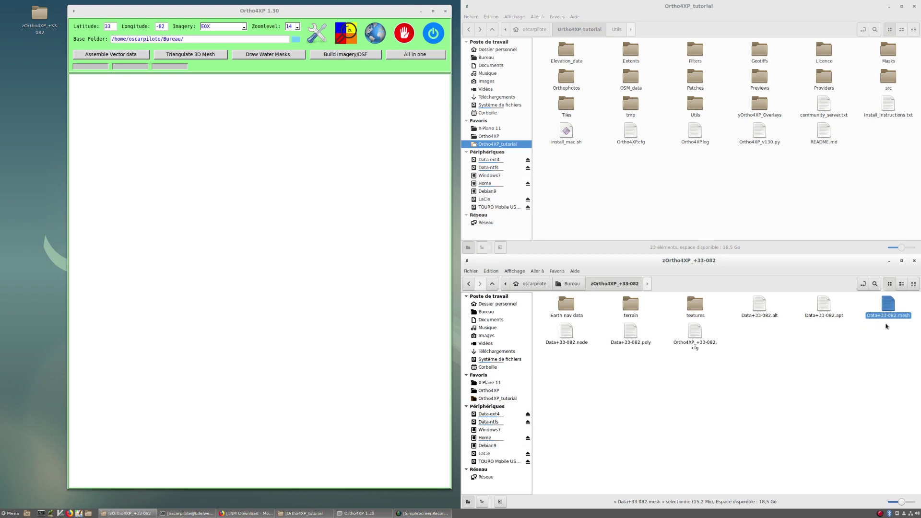
double_click(695, 105)
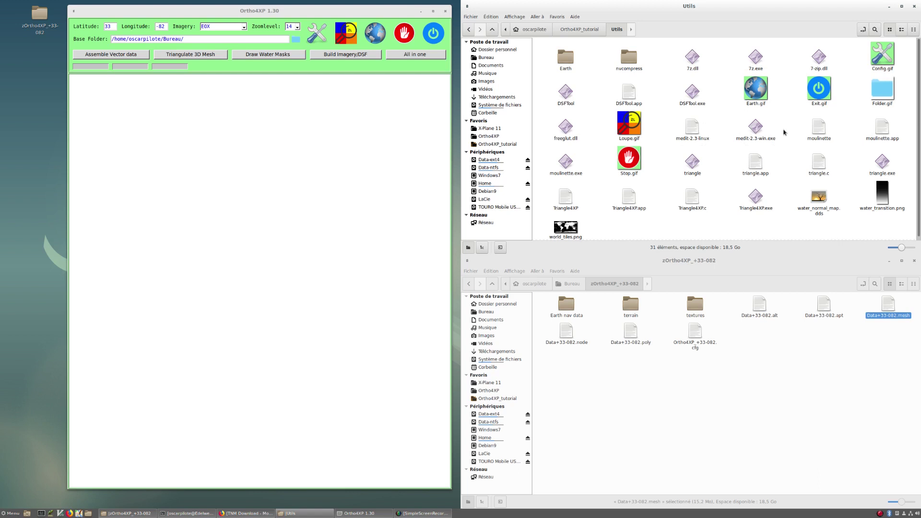
click(582, 30)
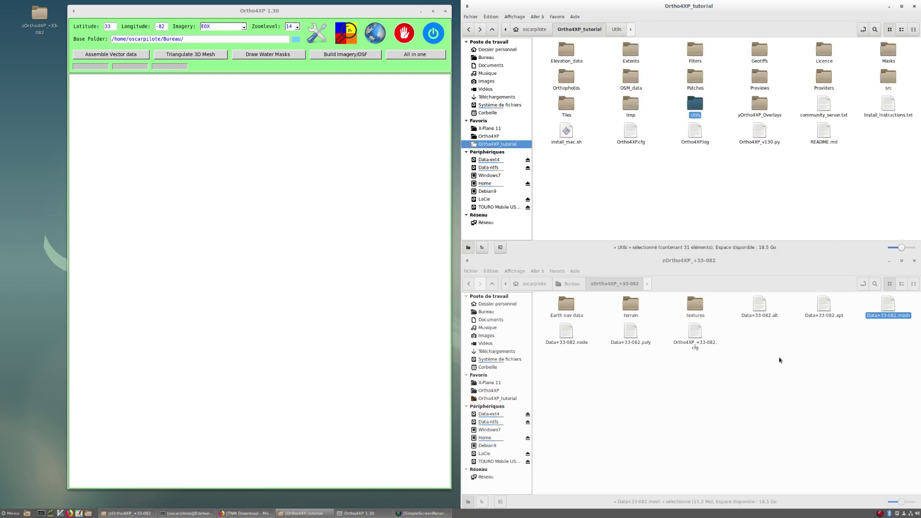
Step: Open Data+33-082.mesh in Medit, maximize the viewer window and tilt the mesh to see it from above
click(891, 305)
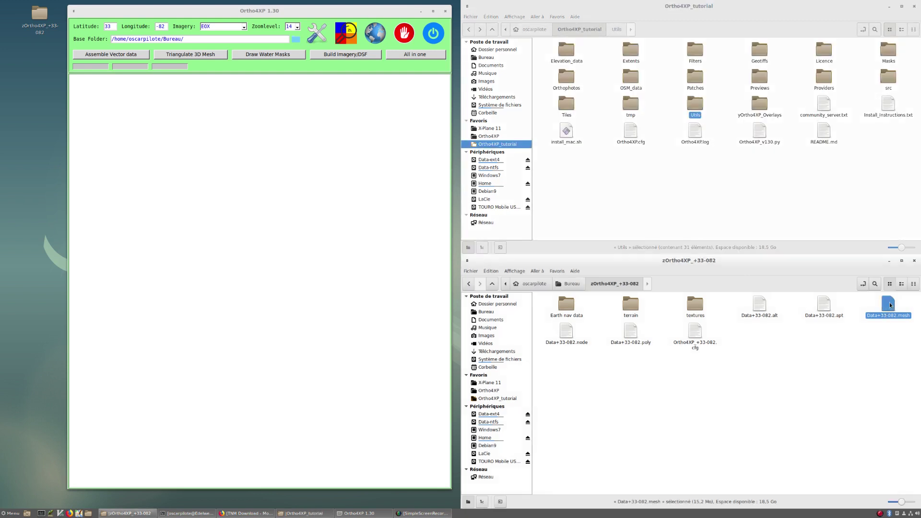
double_click(891, 305)
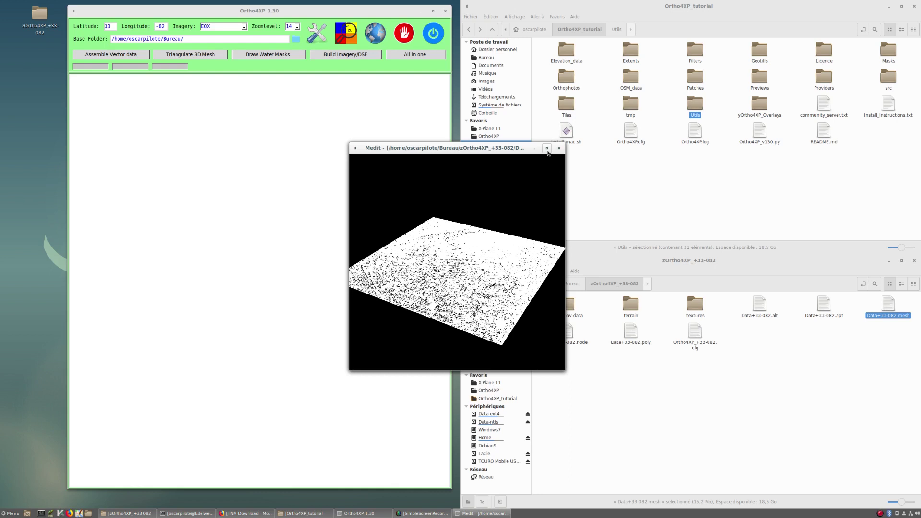
click(547, 148)
drag(483, 265, 447, 309)
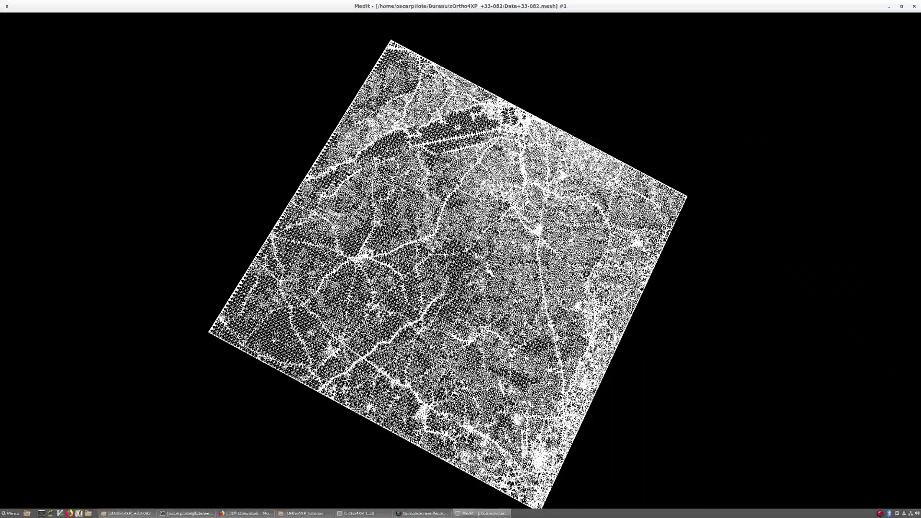
Step: Inspect the wireframe triangles near the tile's lower corner and switch the mesh's render mode to Shading
scroll(461, 259, up, 10)
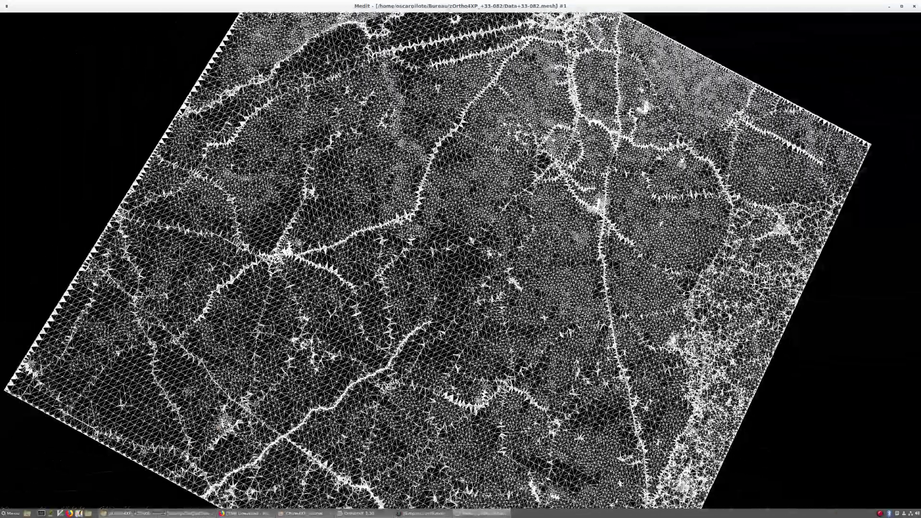
scroll(461, 259, down, 5)
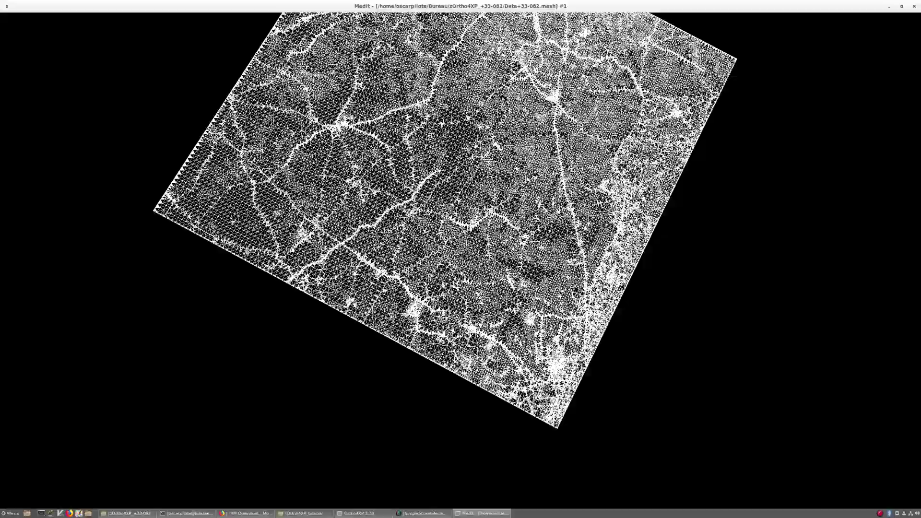
scroll(461, 259, up, 5)
scroll(460, 259, up, 3)
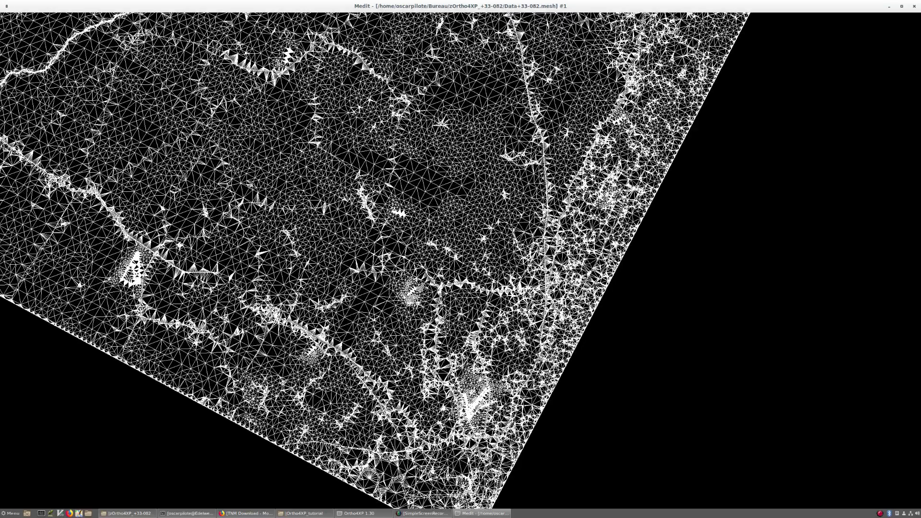
scroll(460, 259, up, 4)
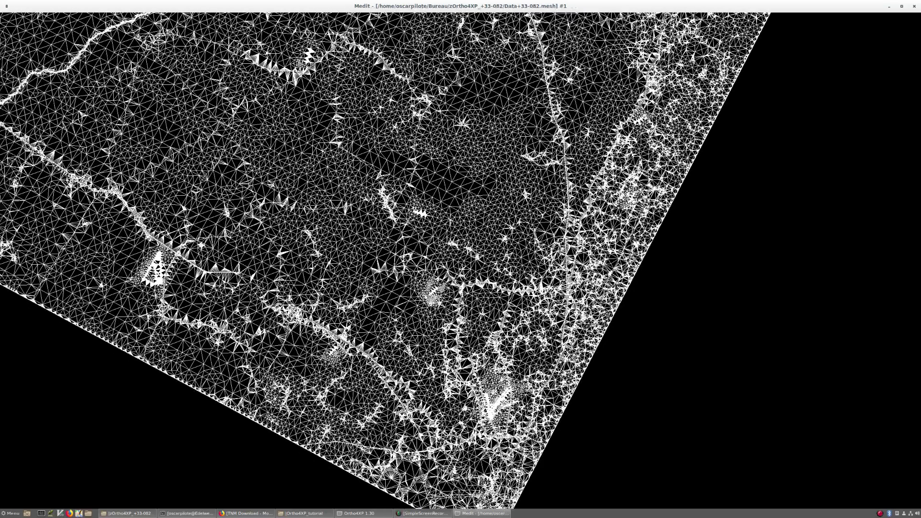
scroll(460, 260, up, 3)
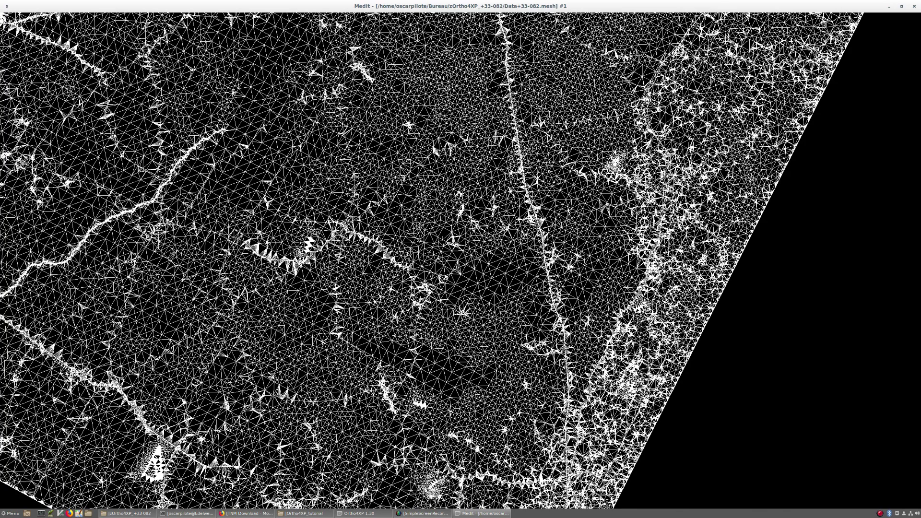
right_click(226, 181)
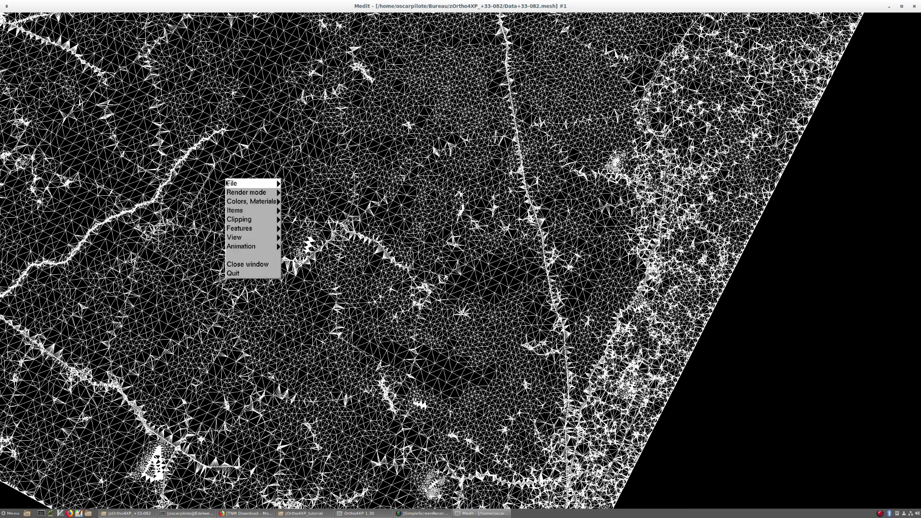
mouse_move(229, 192)
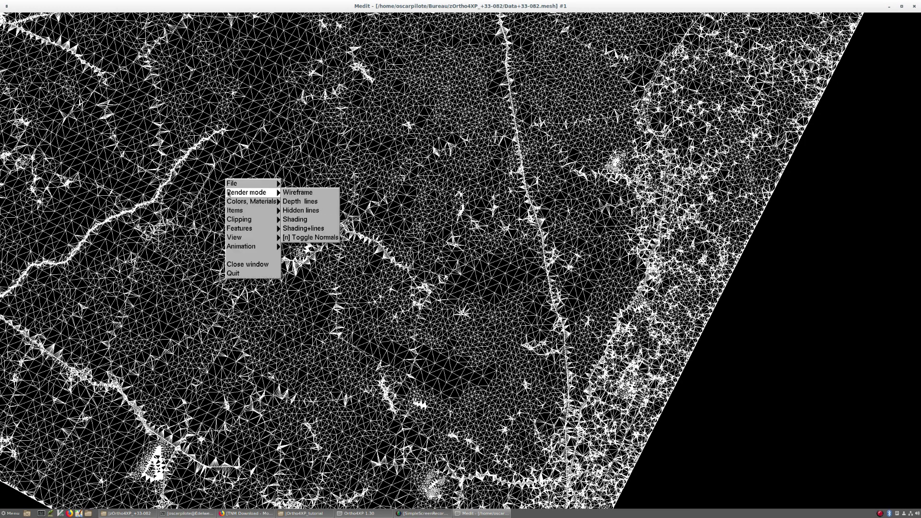
click(300, 221)
Step: Toggle the material colours on the shaded mesh to distinguish its surface types, and tilt the terrain slightly
right_click(263, 206)
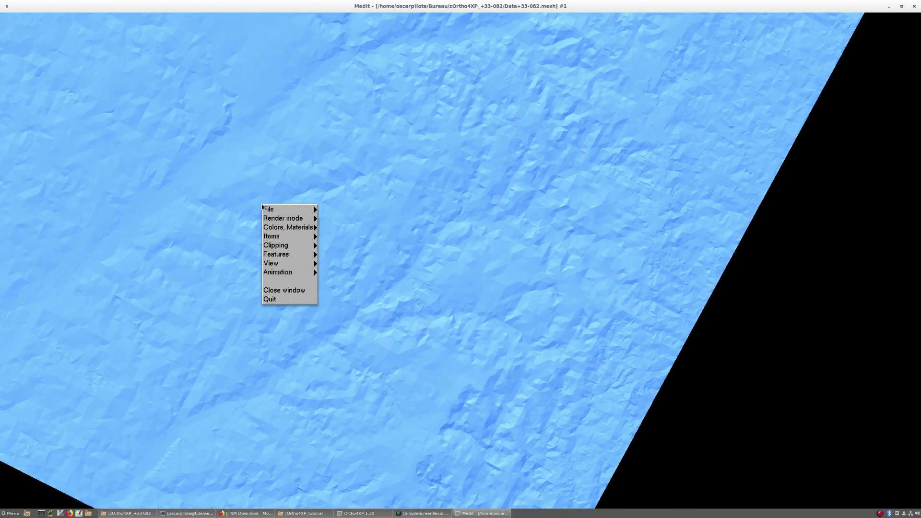
mouse_move(274, 225)
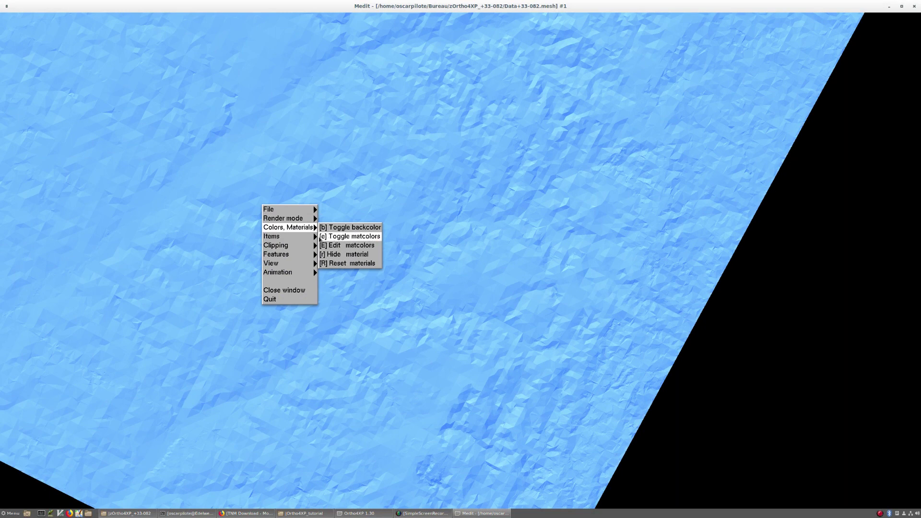
click(328, 238)
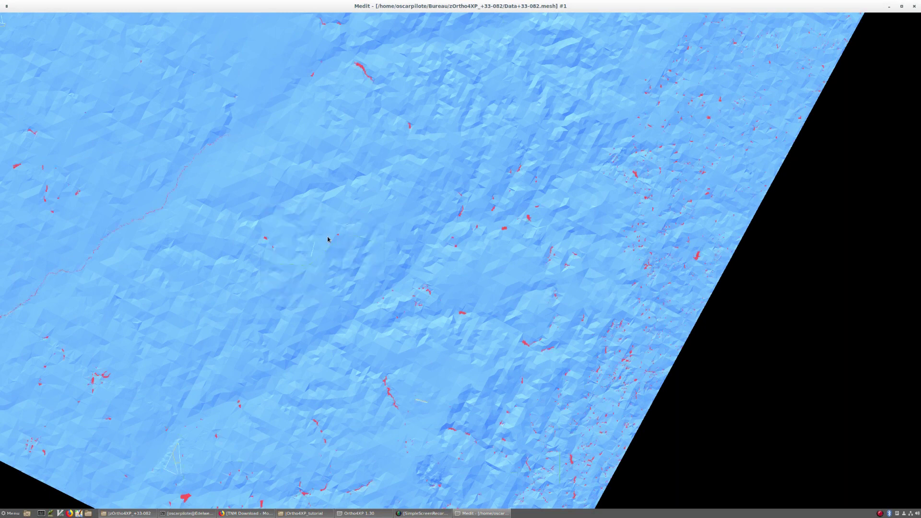
drag(364, 301, 364, 295)
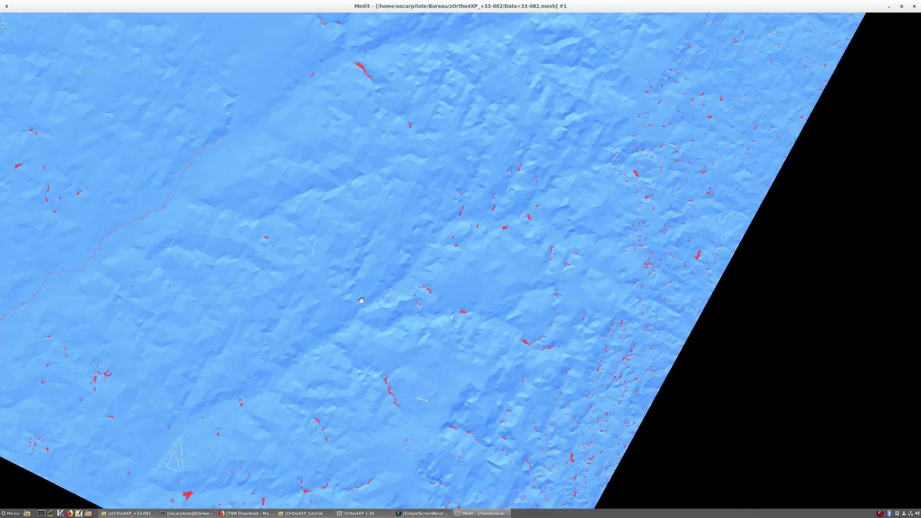
Step: Return the mesh to the wireframe display and bring the whole tile into view
key(l)
key(l)
scroll(368, 237, down, 10)
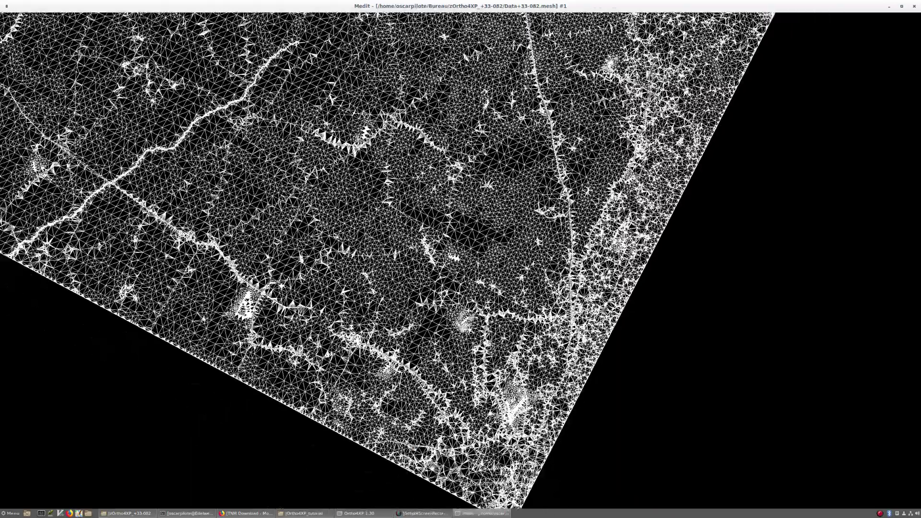
scroll(368, 237, down, 4)
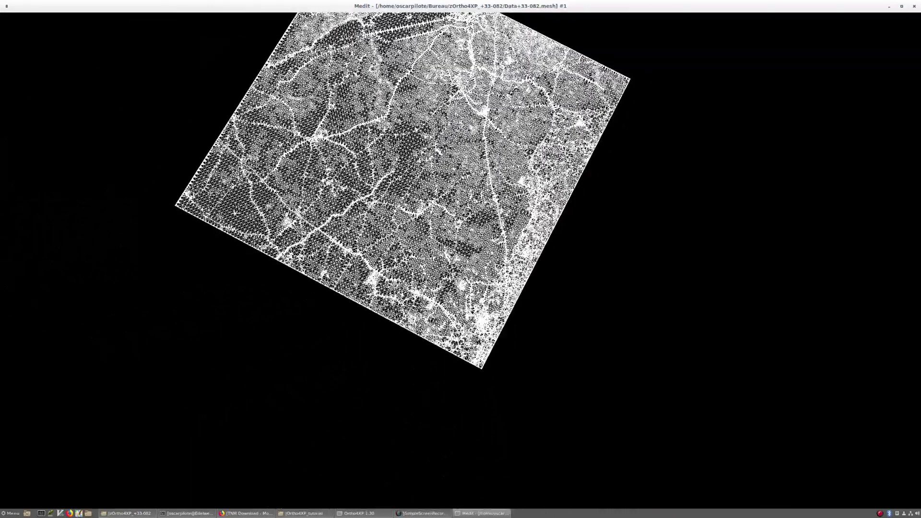
key(Down)
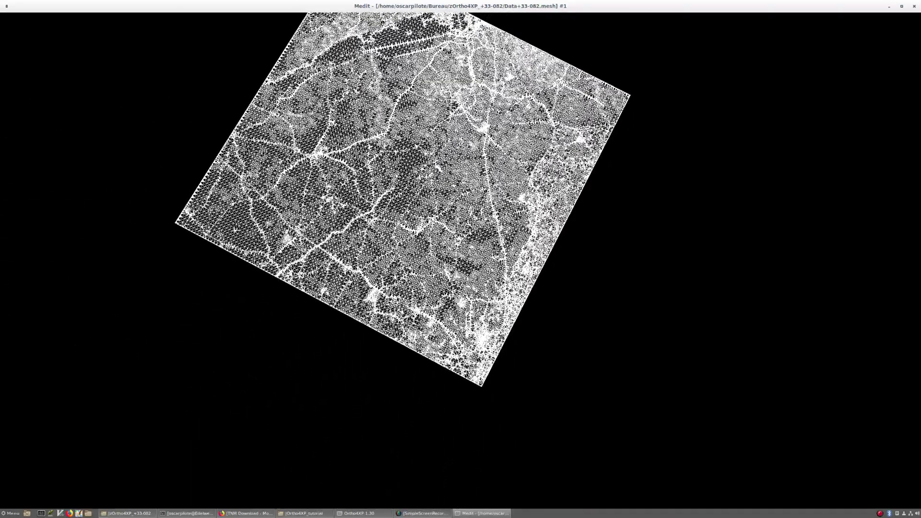
key(Down)
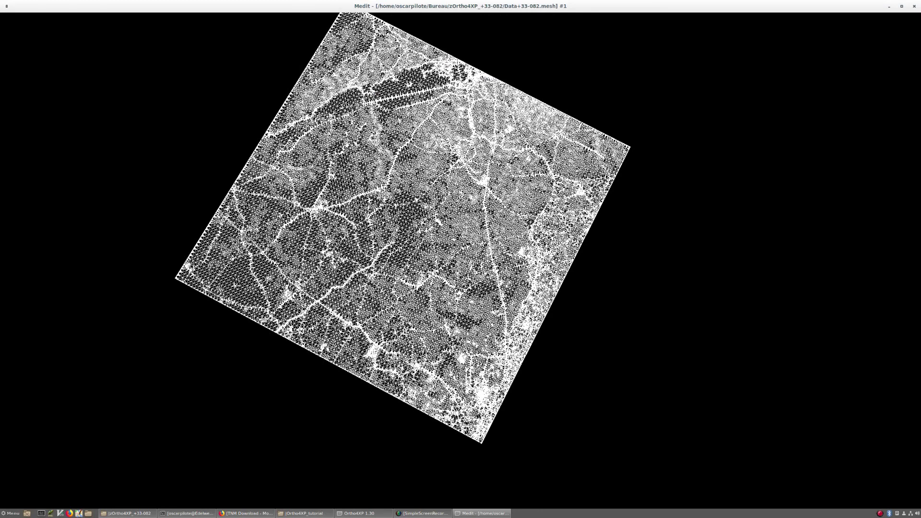
Step: Examine the triangle density across the wireframe tile and quit Medit
scroll(404, 195, up, 5)
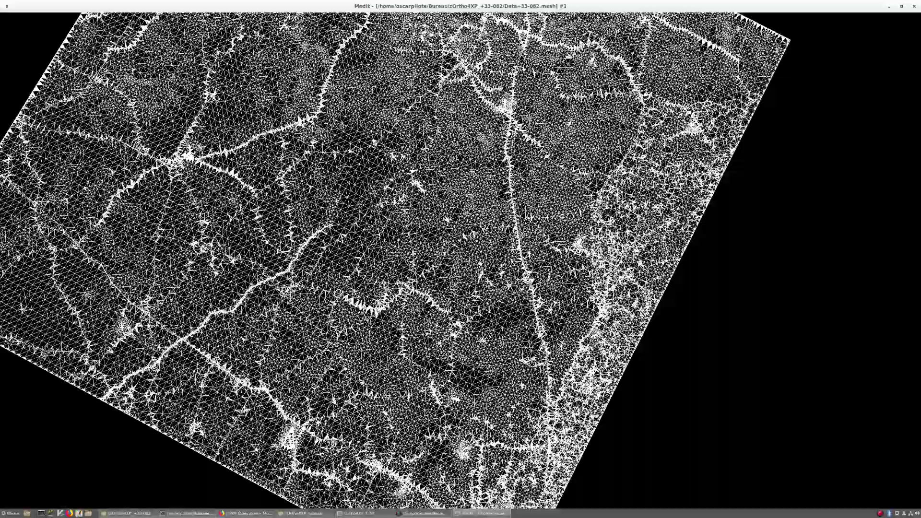
scroll(360, 202, down, 5)
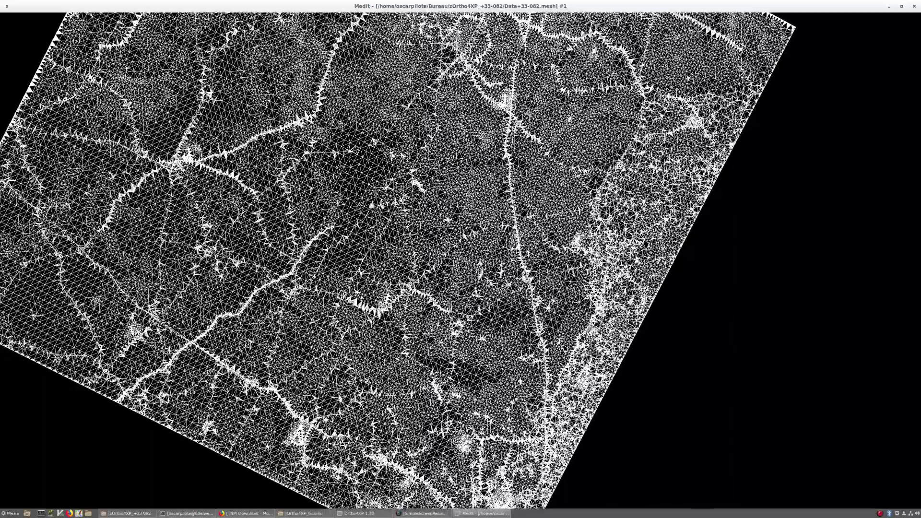
scroll(357, 211, up, 5)
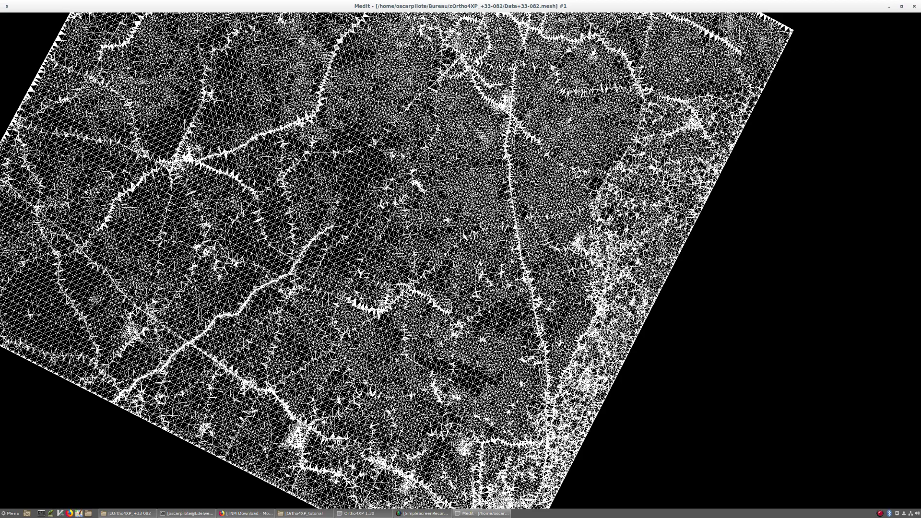
scroll(461, 216, up, 1)
scroll(372, 200, down, 3)
key(q)
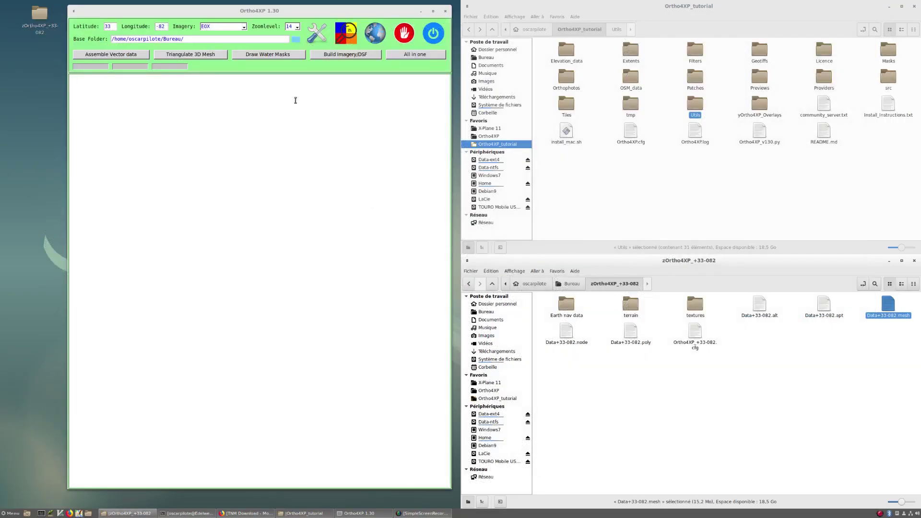
Step: Open the Ortho4XP configuration and set curvature_tol to 1 and apt_curv_tol to 0.2 in the Mesh parameters
click(319, 35)
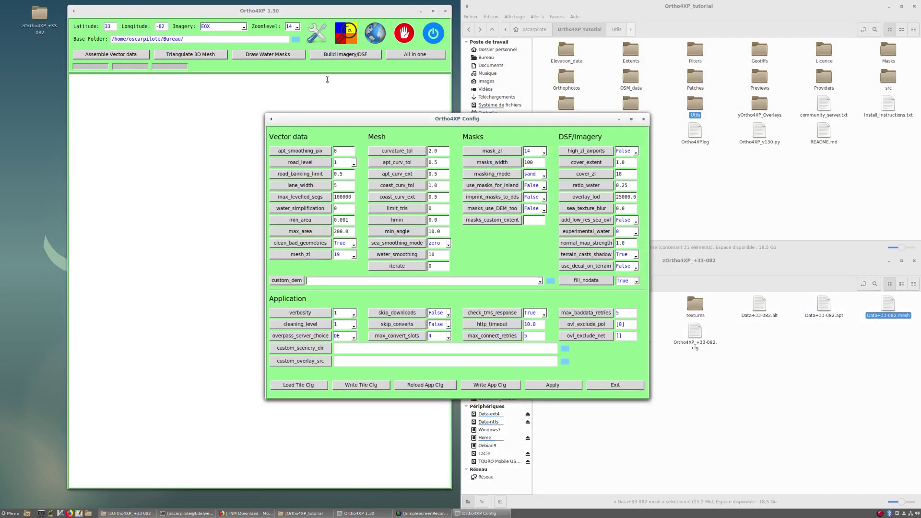
drag(368, 120, 361, 159)
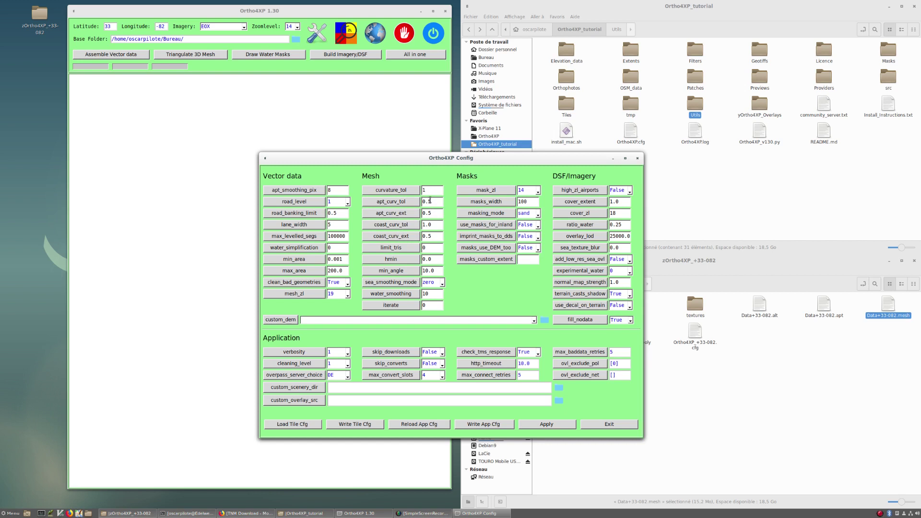
drag(430, 201, 434, 201)
text(5)
text(2)
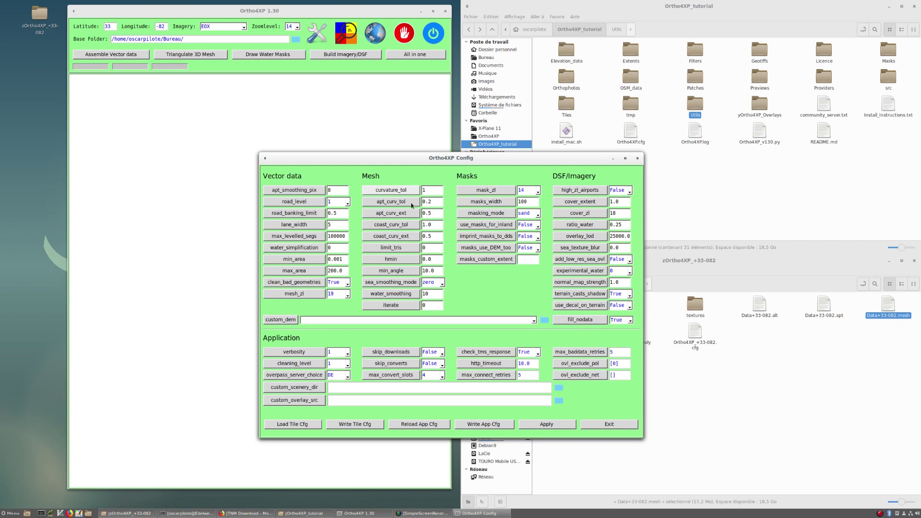
Step: Apply the mesh settings and run Triangulate 3D Mesh for tile +33-082
click(545, 425)
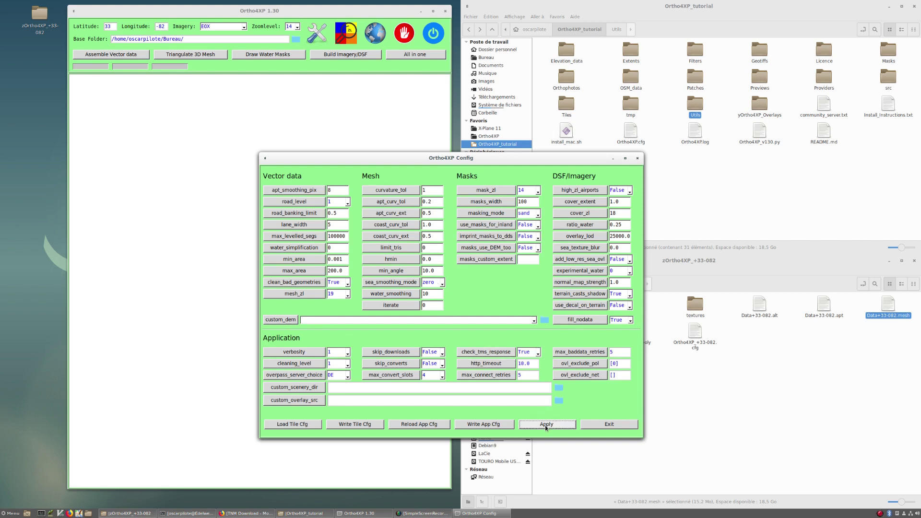
drag(414, 161, 463, 184)
click(182, 55)
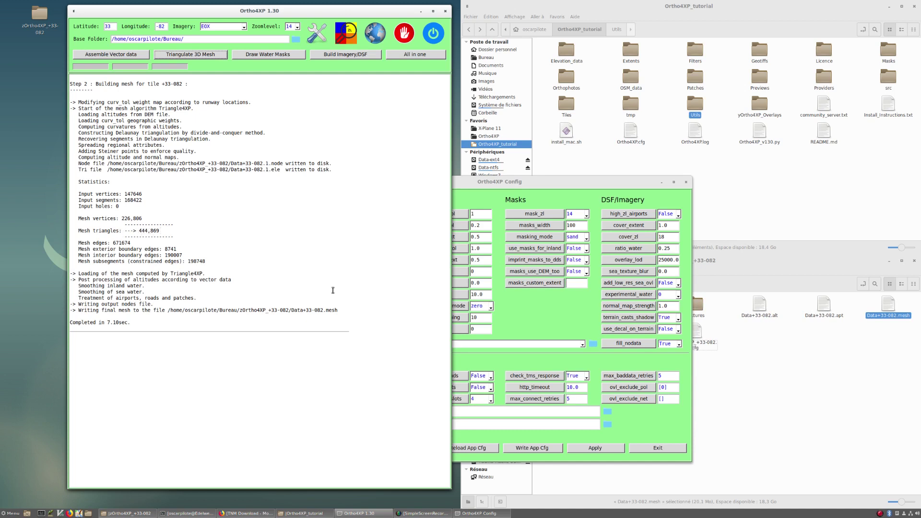
Step: Open the rebuilt Data+33-082.mesh in a maximized Medit window and examine the whole tile's triangle density from above
click(787, 384)
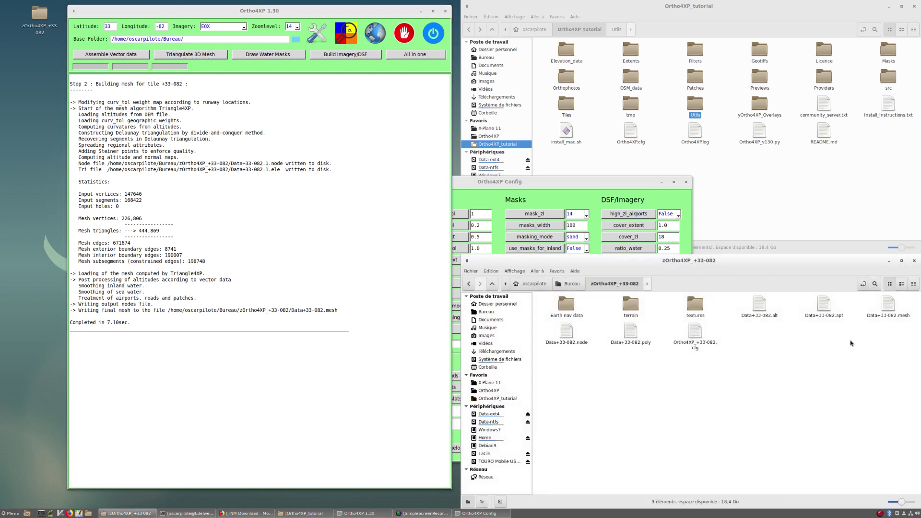
double_click(888, 309)
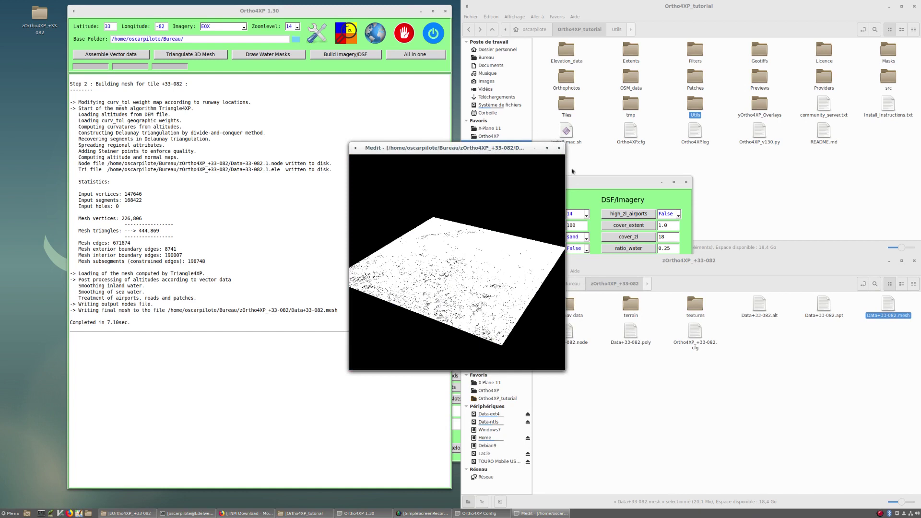
click(546, 148)
drag(456, 234, 456, 288)
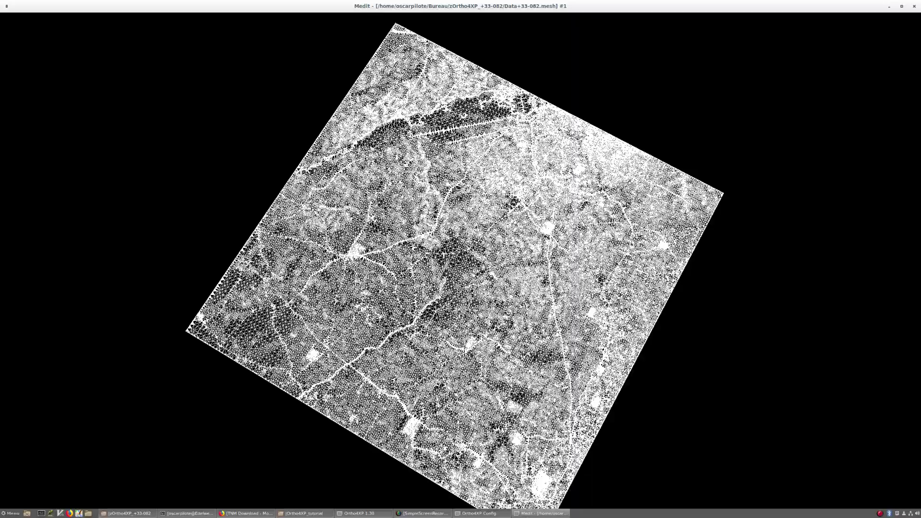
mouse_move(458, 292)
mouse_down()
mouse_move(456, 325)
mouse_move(455, 309)
mouse_up()
drag(513, 234, 528, 263)
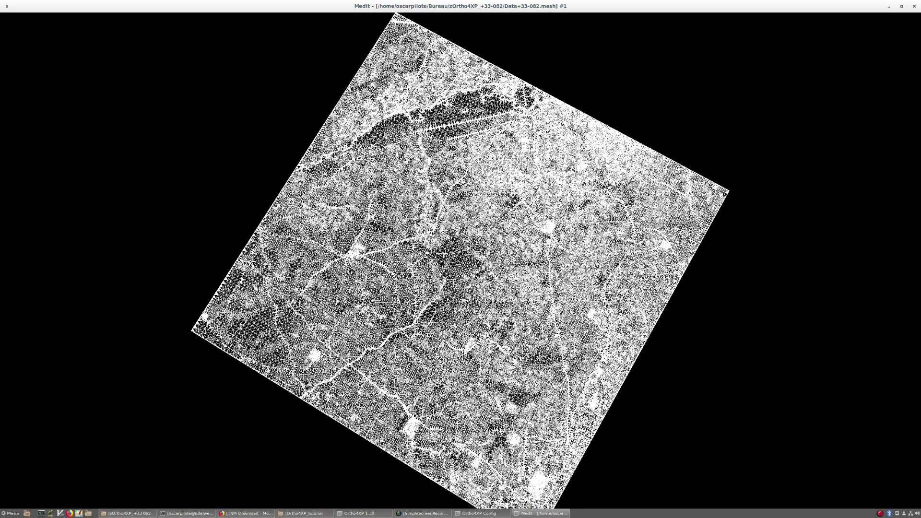
Step: Look more closely at the tile's wireframe triangles and switch the mesh's render mode to Shading
scroll(451, 299, up, 6)
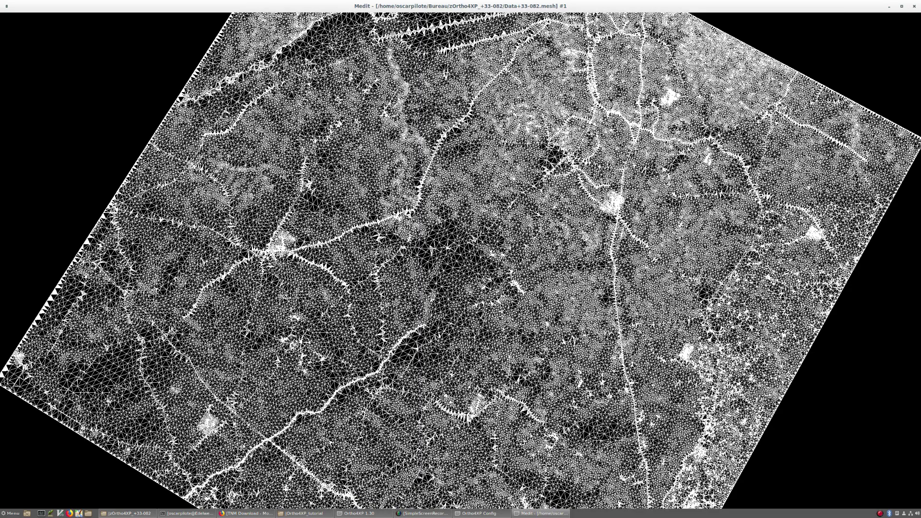
right_click(490, 223)
click(464, 226)
drag(493, 308, 504, 320)
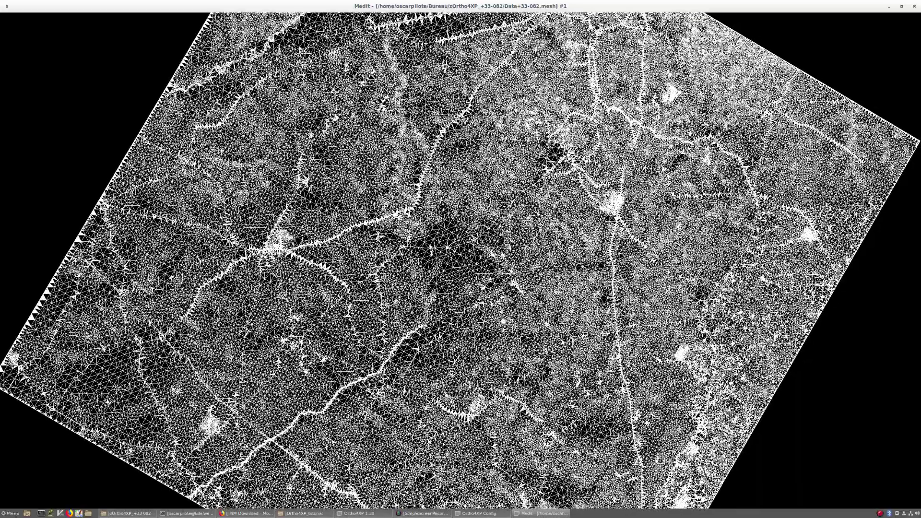
right_click(488, 317)
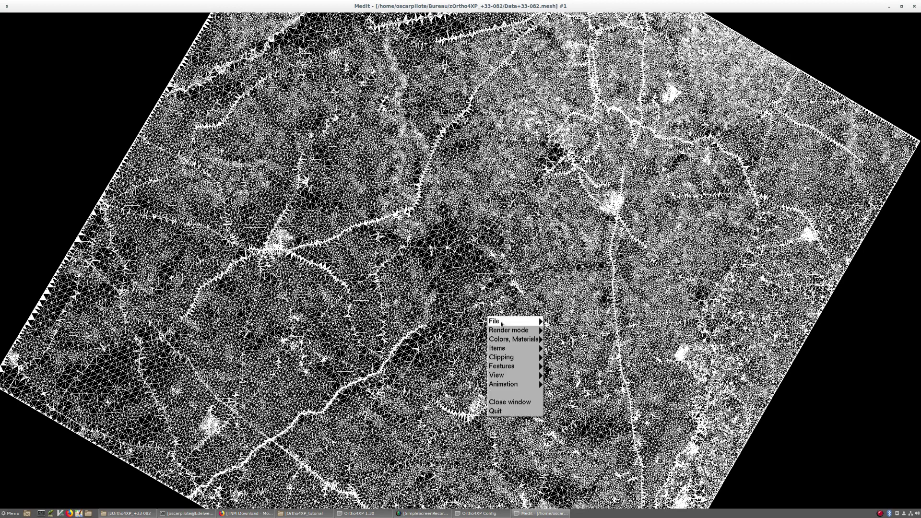
mouse_move(510, 331)
click(567, 358)
mouse_move(540, 328)
mouse_down()
mouse_move(539, 346)
mouse_move(537, 338)
mouse_up()
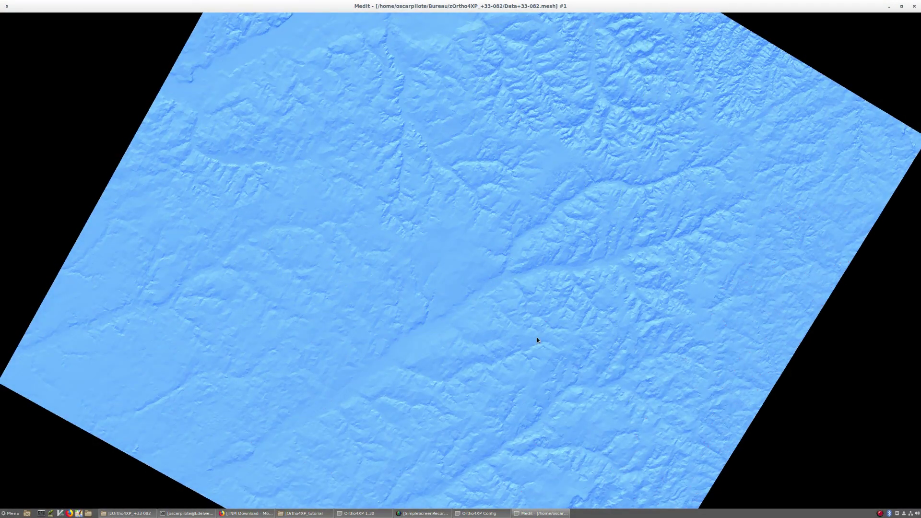
Step: Examine the shaded relief around the airport runways in the tile's river corner and close the mesh viewer
key(c)
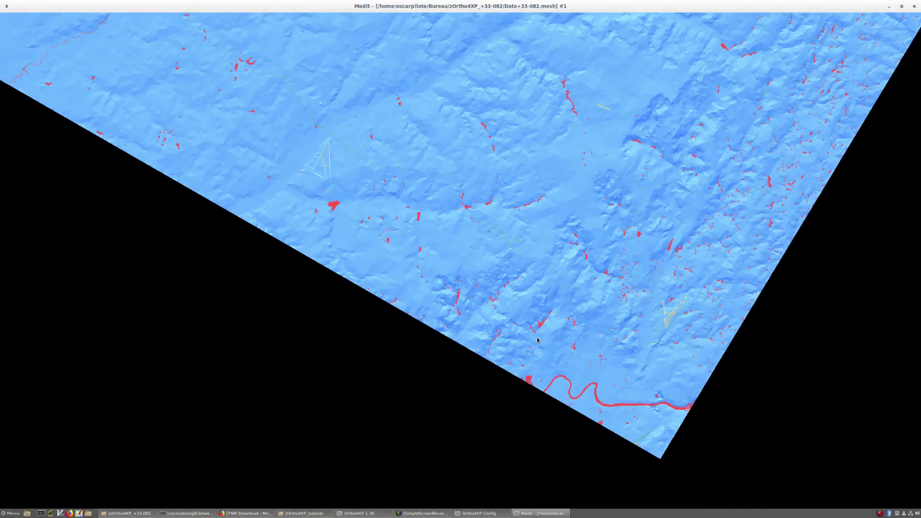
scroll(537, 340, up, 5)
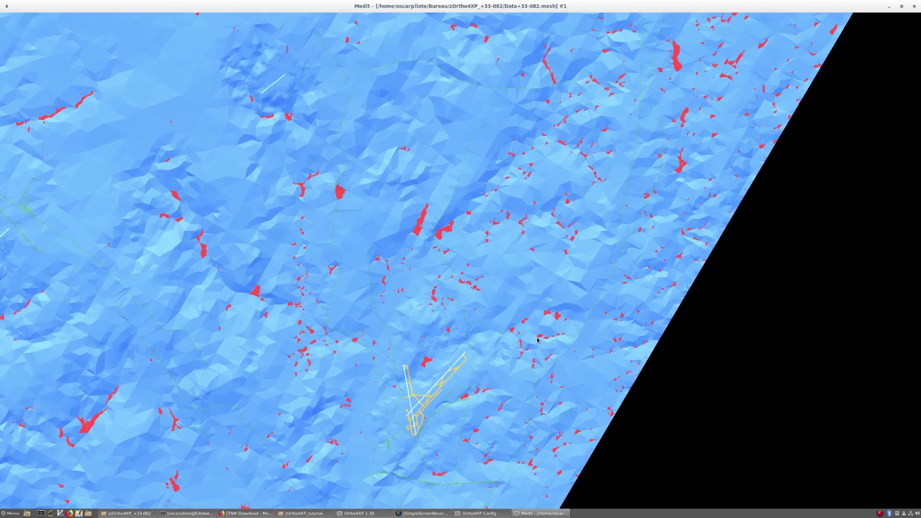
key(Up)
key(Up)
key(Up)
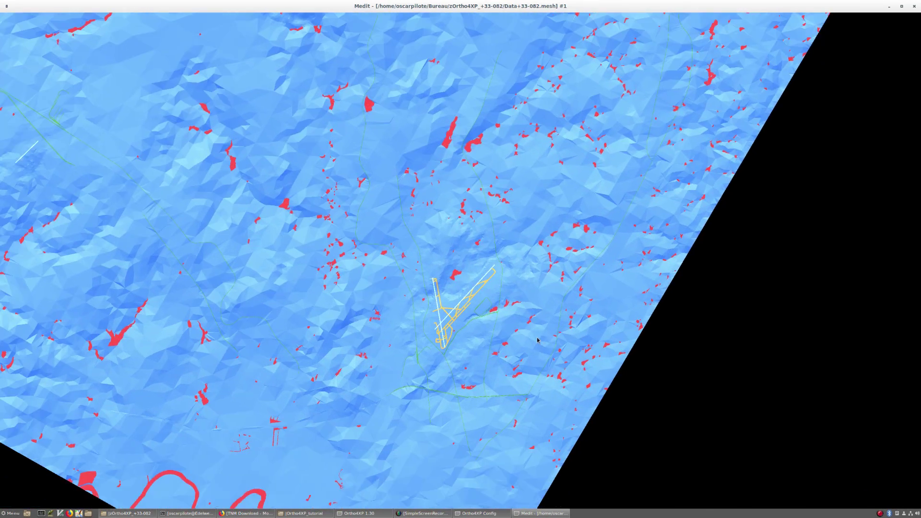
scroll(538, 339, up, 3)
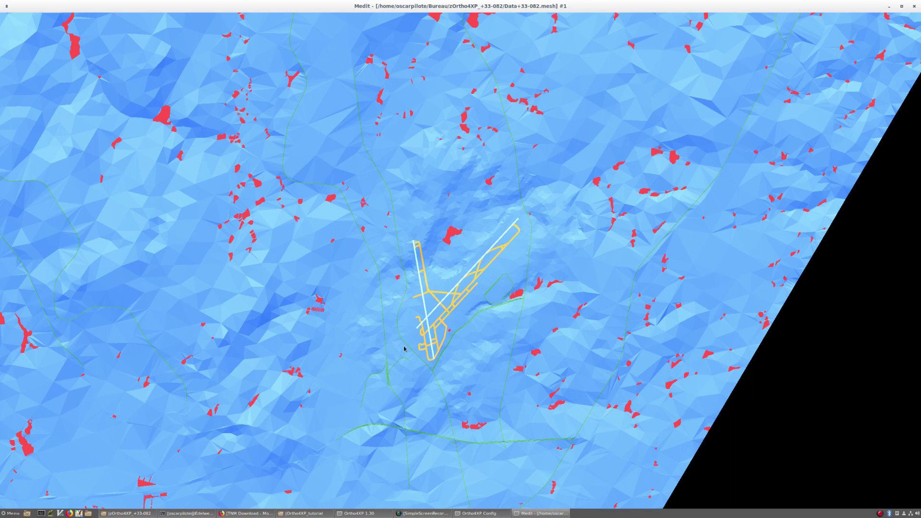
drag(454, 317, 456, 324)
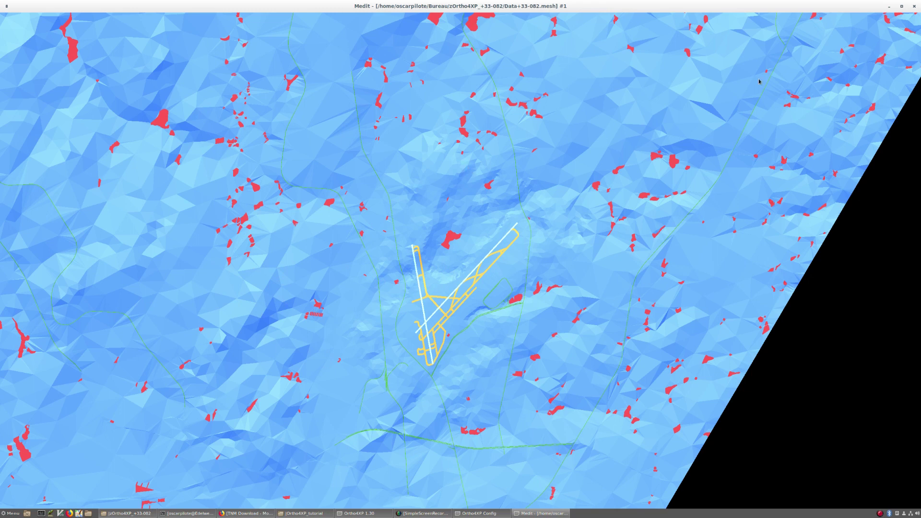
click(914, 7)
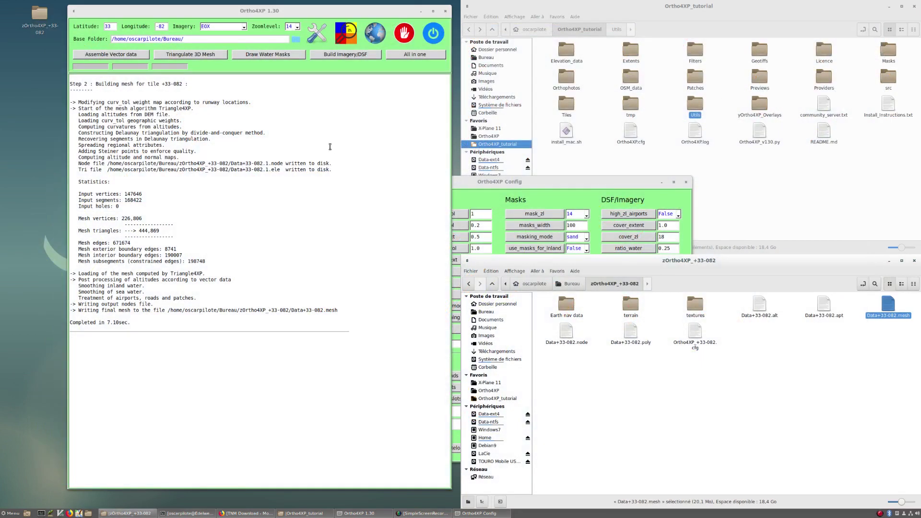
Step: Set curvature_tol to 0.5 and apt_curv_tol to 0.1, apply them and run Triangulate 3D Mesh for the tile
click(543, 184)
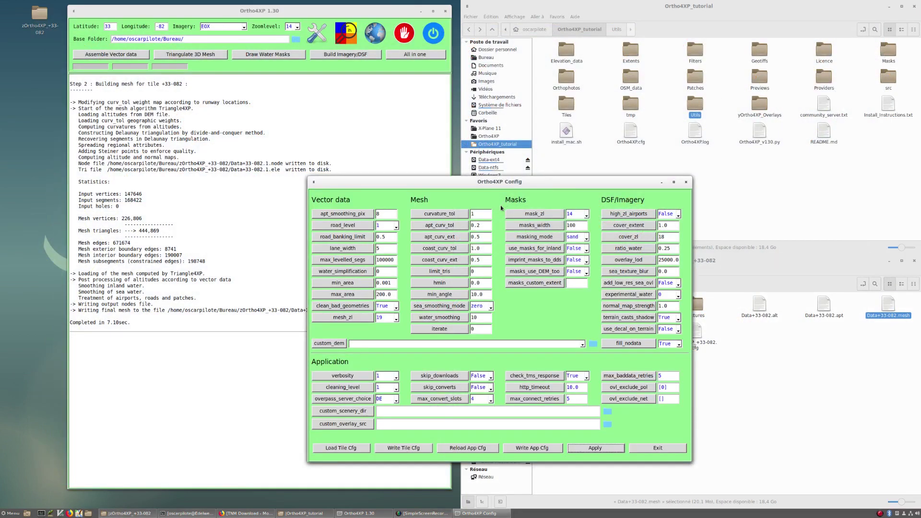
double_click(479, 215)
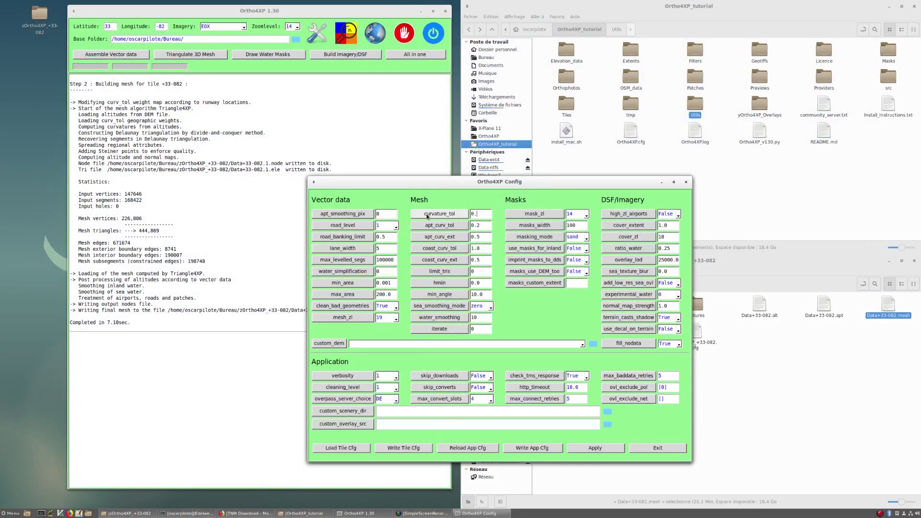
text(0.5)
double_click(481, 226)
text(1)
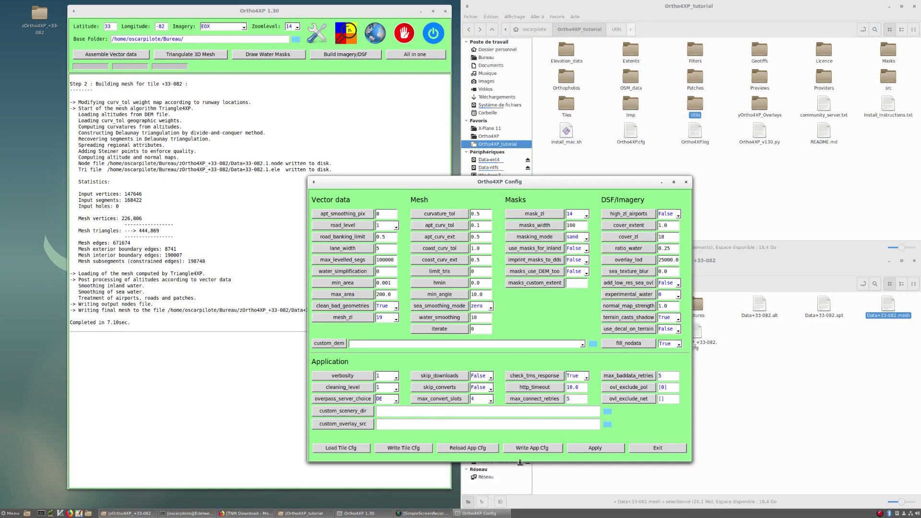
click(574, 449)
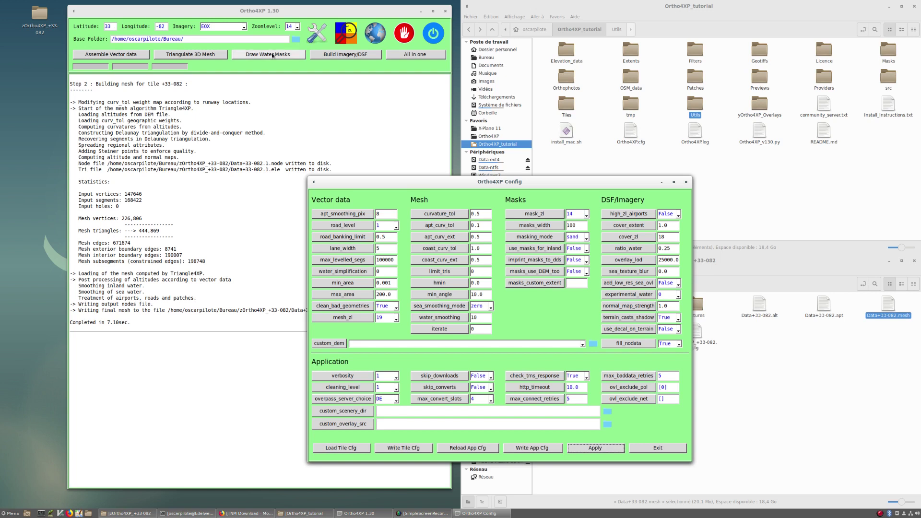
click(193, 56)
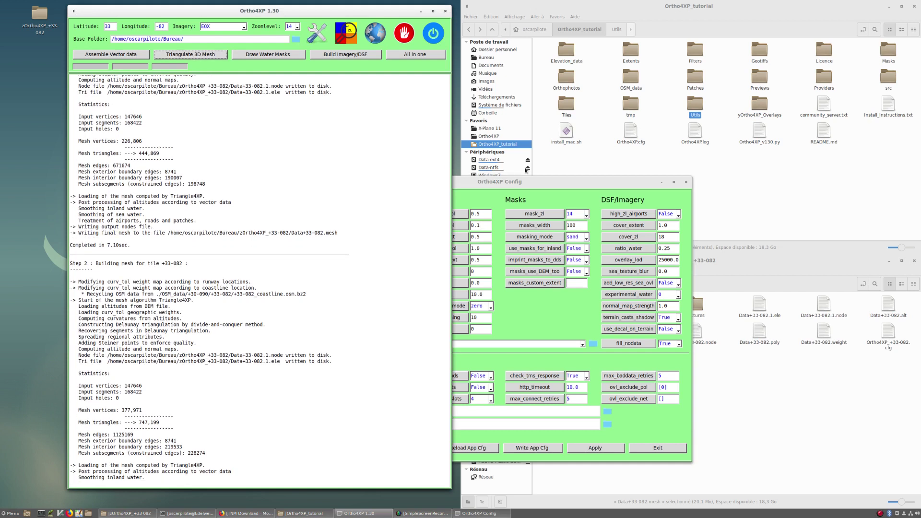
Step: Set curvature_tol to 0.3, apply it and rebuild the 3D mesh of tile +33-082
click(535, 181)
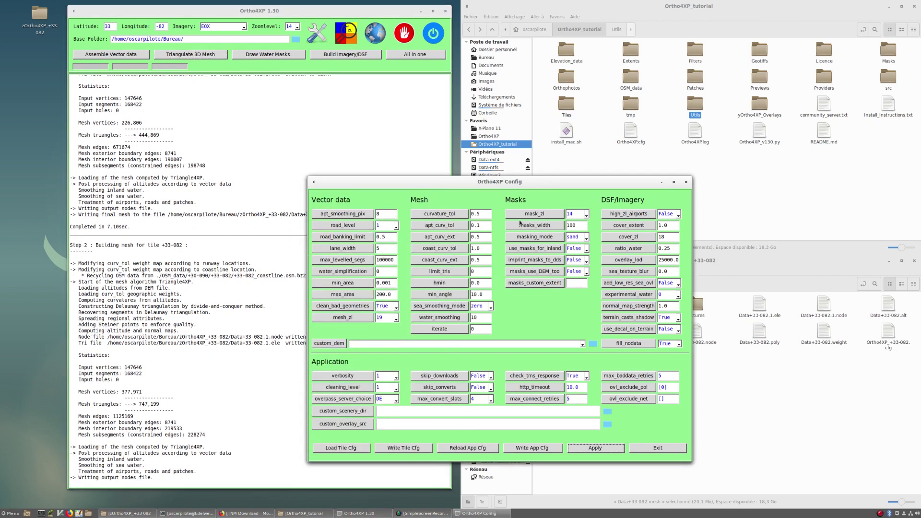
double_click(477, 216)
text(3)
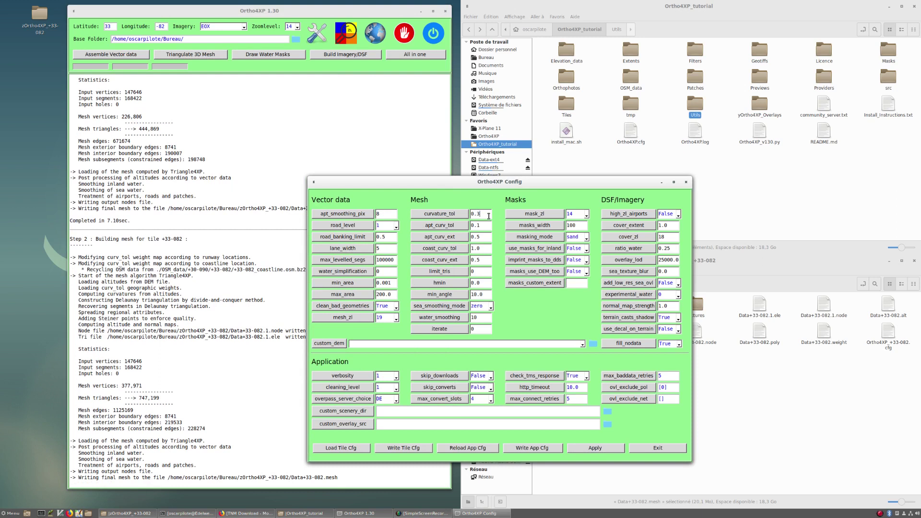
click(595, 448)
click(213, 55)
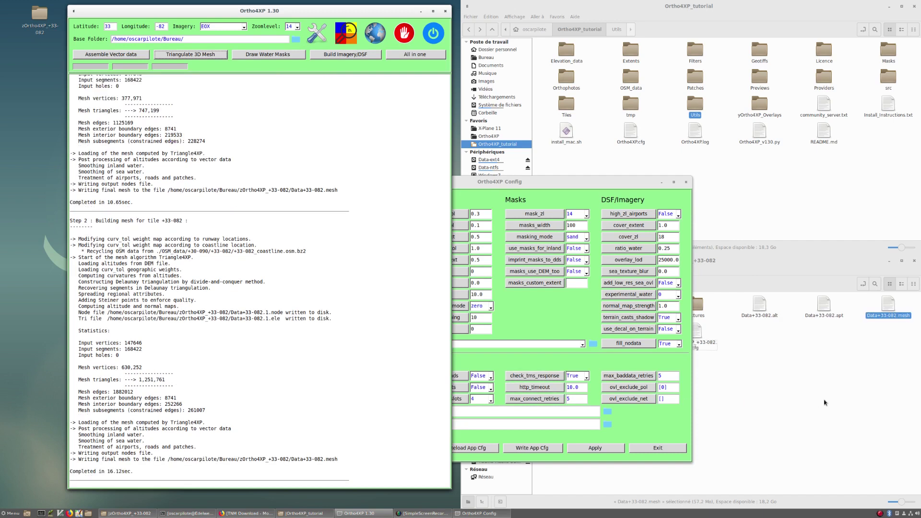
Step: Open the rebuilt Data+33-082.mesh in a maximized Medit window and display it from above in Shading render mode
click(886, 307)
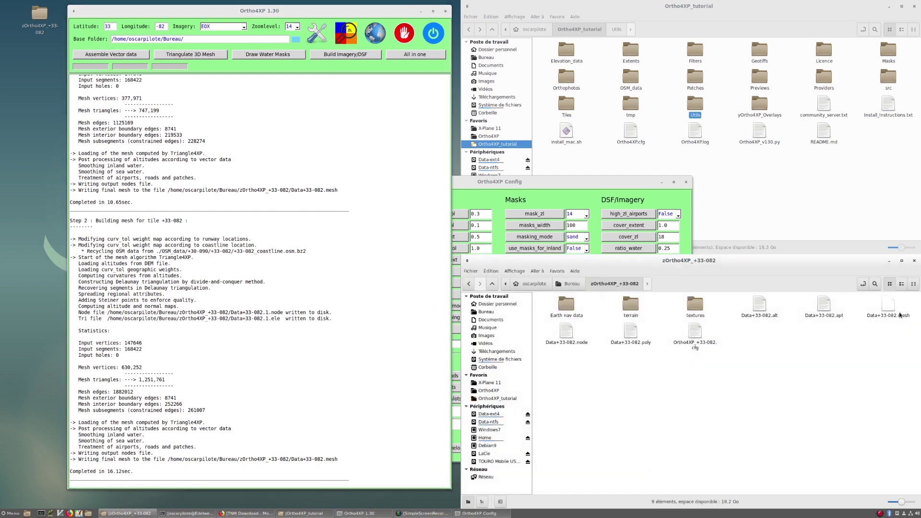
double_click(885, 310)
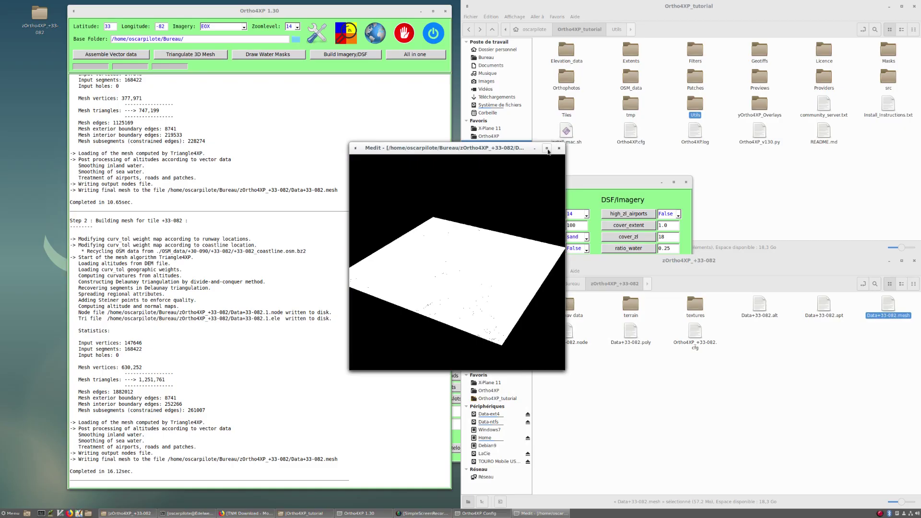
click(547, 148)
drag(465, 217, 462, 290)
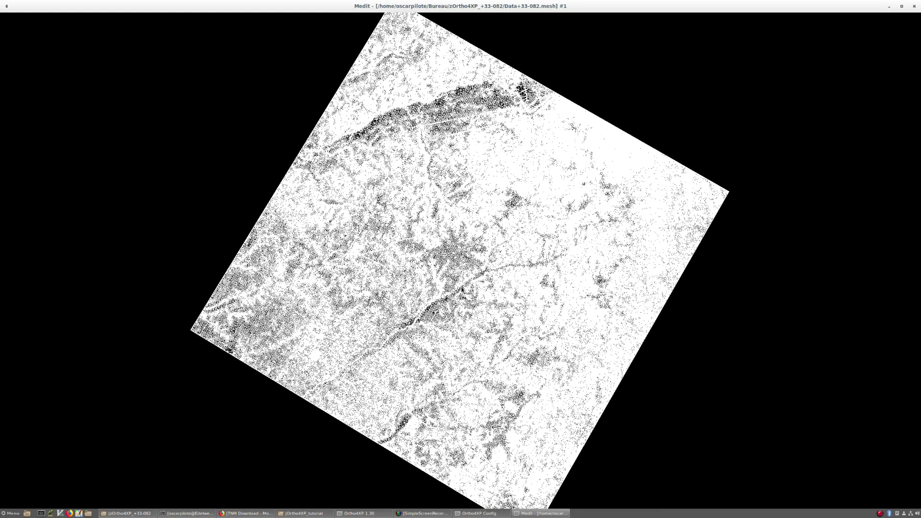
right_click(452, 163)
mouse_move(465, 176)
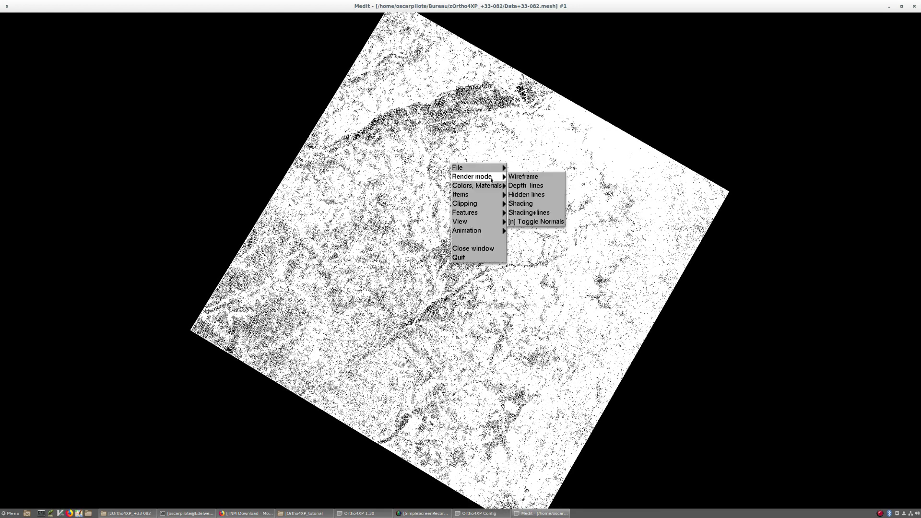
click(541, 206)
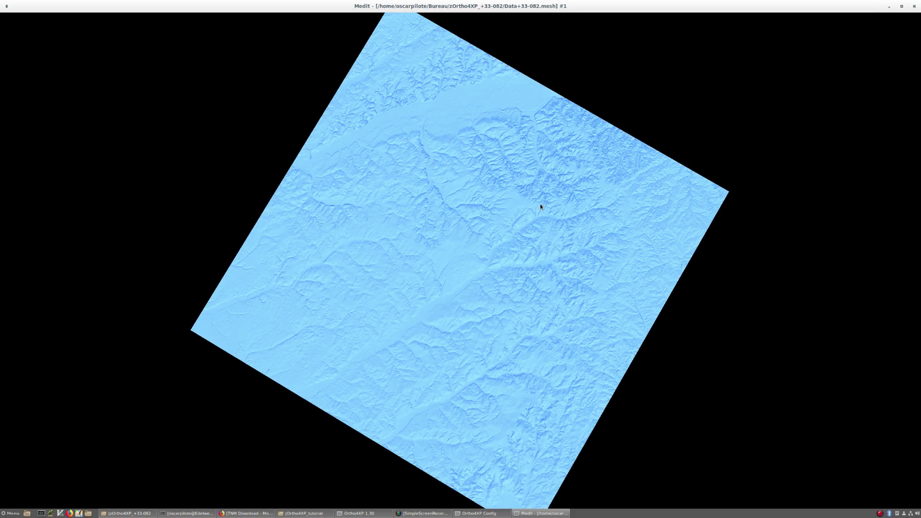
Step: Examine the terrain detail around the airport runways in the denser shaded mesh and close the mesh viewer
scroll(541, 206, up, 10)
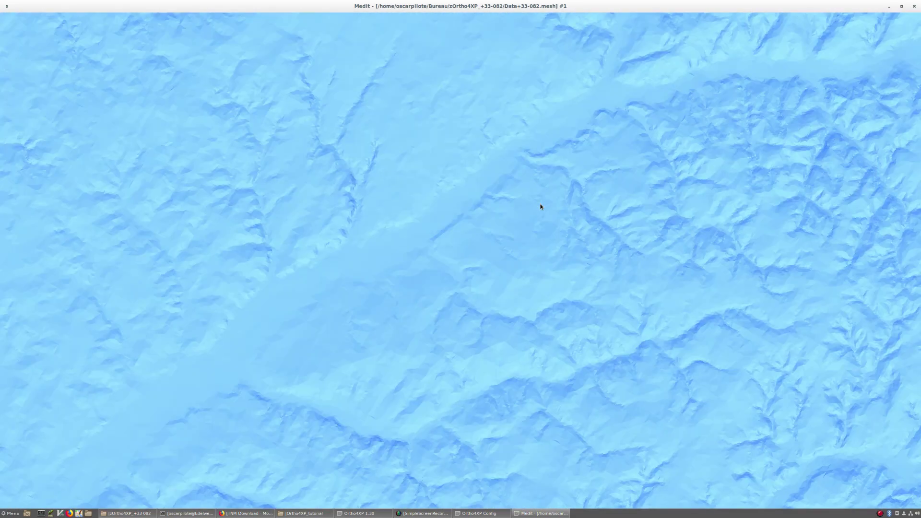
key(Up)
key(Up)
key(Up)
key(Left)
key(Left)
key(Left)
key(Left)
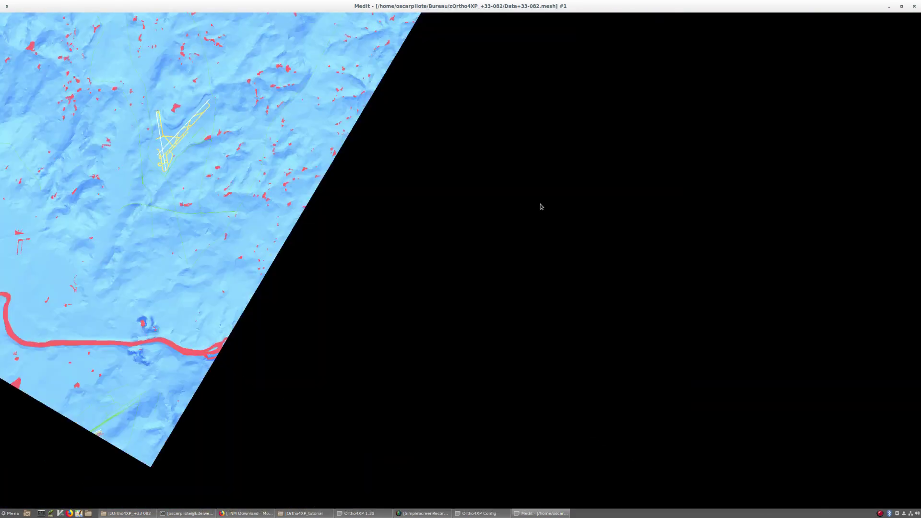
key(Down)
key(Down)
key(Right)
key(Right)
key(Right)
key(Right)
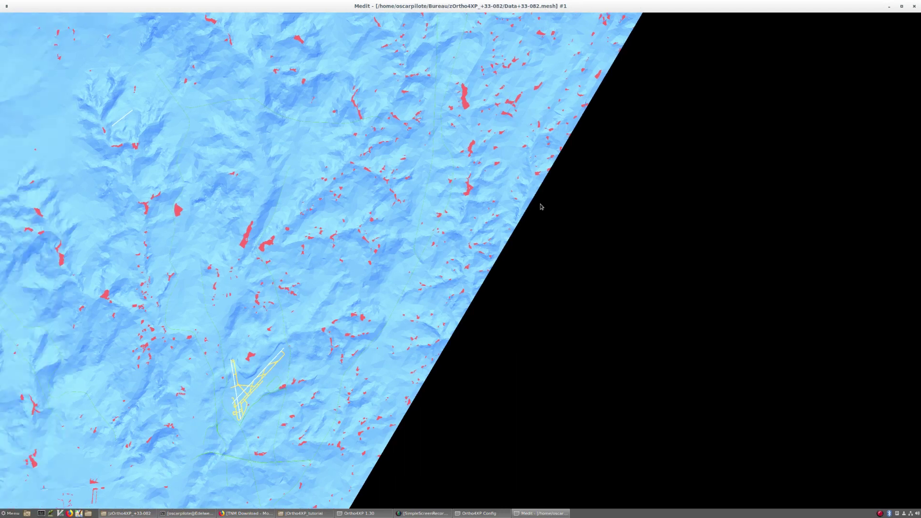
key(Right)
key(Up)
key(Up)
key(Up)
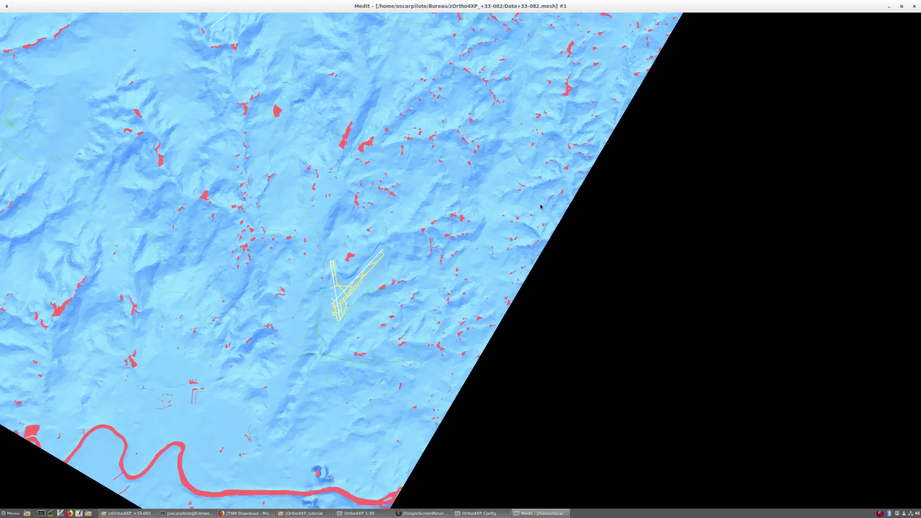
key(z)
key(z)
key(z)
key(z)
key(z)
key(Right)
key(Right)
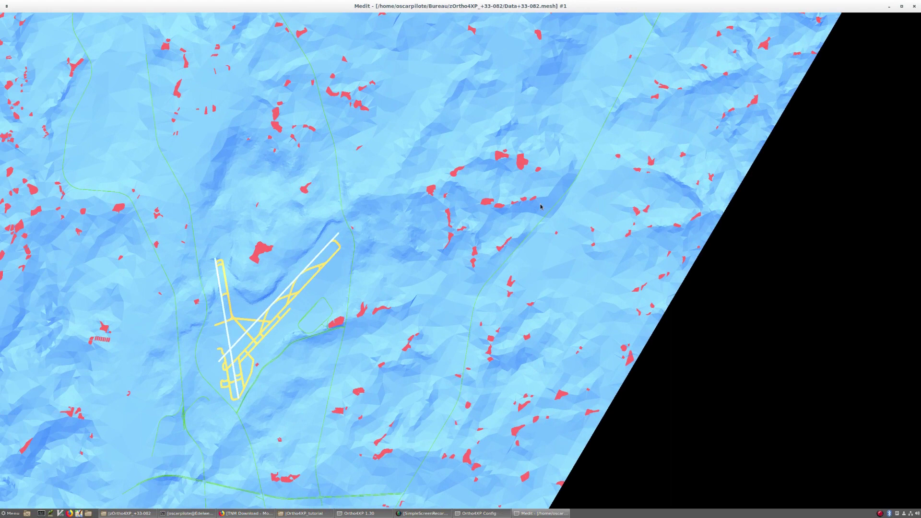
key(Up)
key(Right)
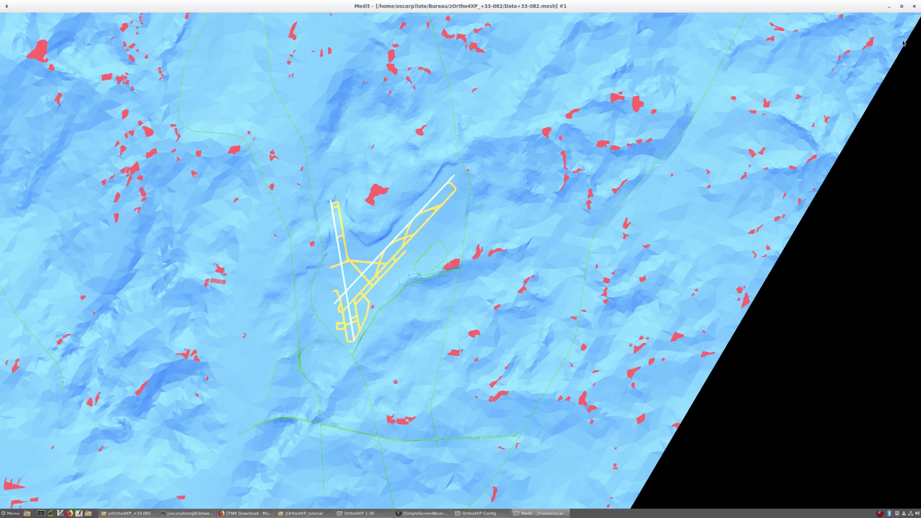
click(914, 6)
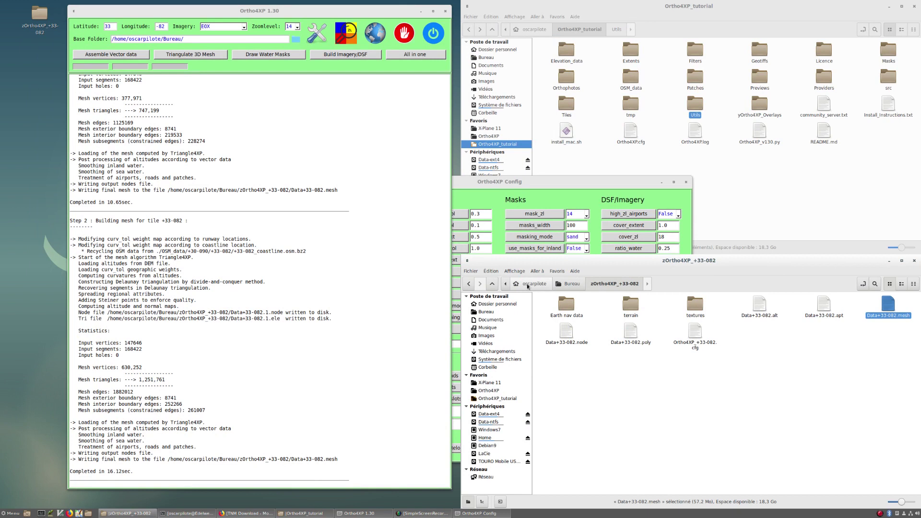
Step: Set custom_dem to NED 1" (from USGS) - USA, Canada, Mexico in the Ortho4XP configuration and apply it
click(549, 182)
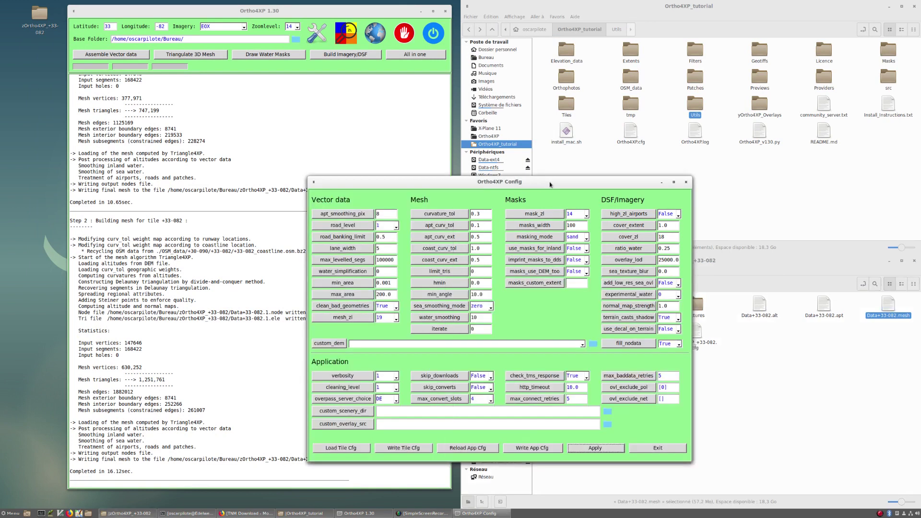
drag(549, 182, 521, 171)
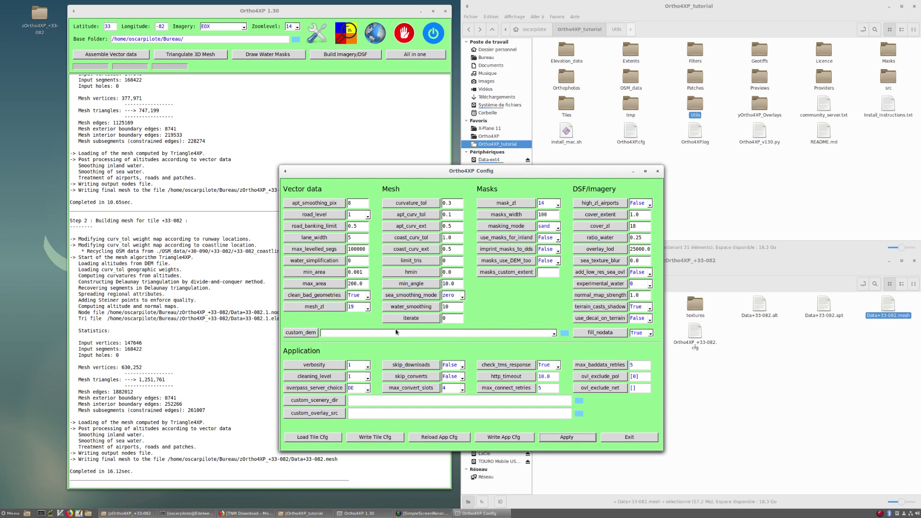
click(554, 334)
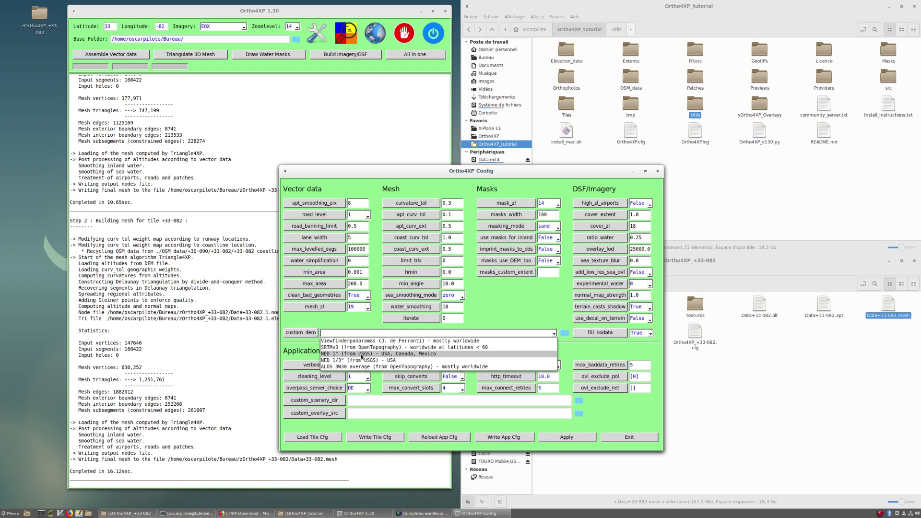
click(361, 356)
click(568, 438)
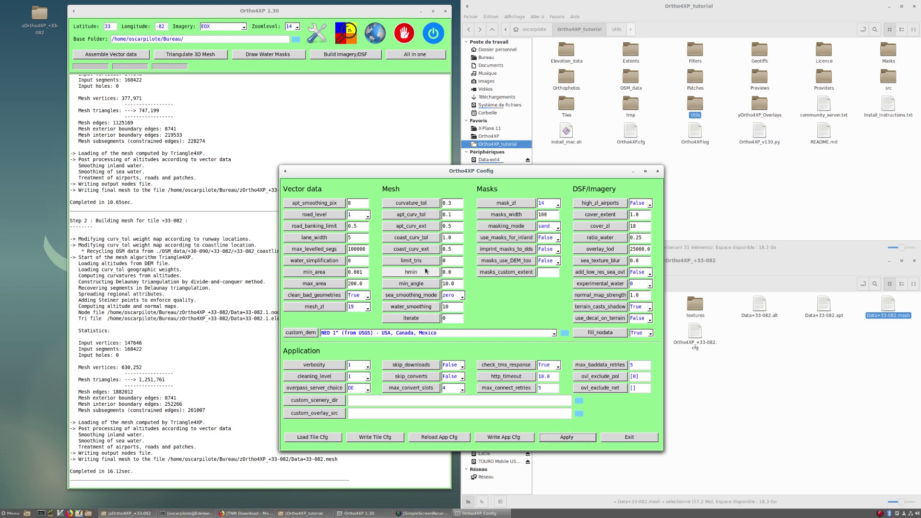
Step: Set curvature_tol to 1 and apt_curv_tol to 0.3 in the Mesh parameters
triple_click(455, 202)
text(1)
double_click(458, 214)
text(3)
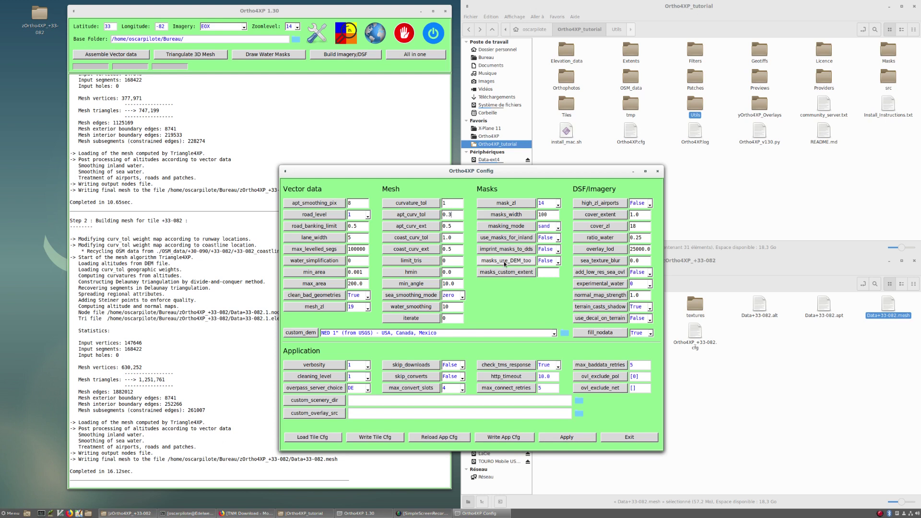
Step: Apply the changed mesh tolerances and try to triangulate the 3D mesh of tile +33-082
click(568, 437)
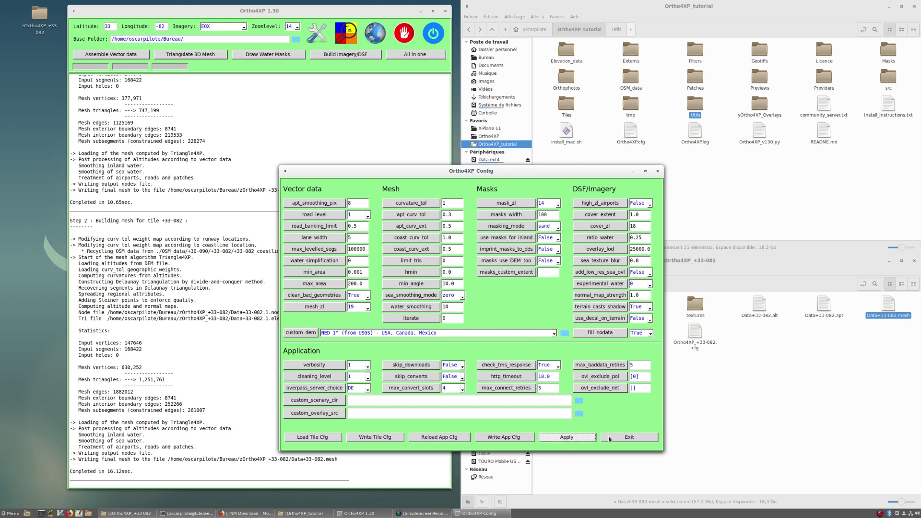
click(186, 54)
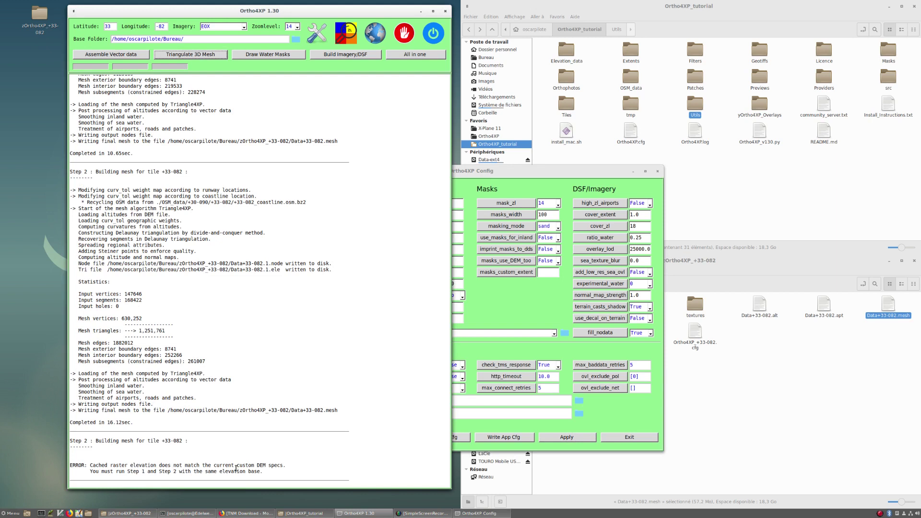
click(564, 172)
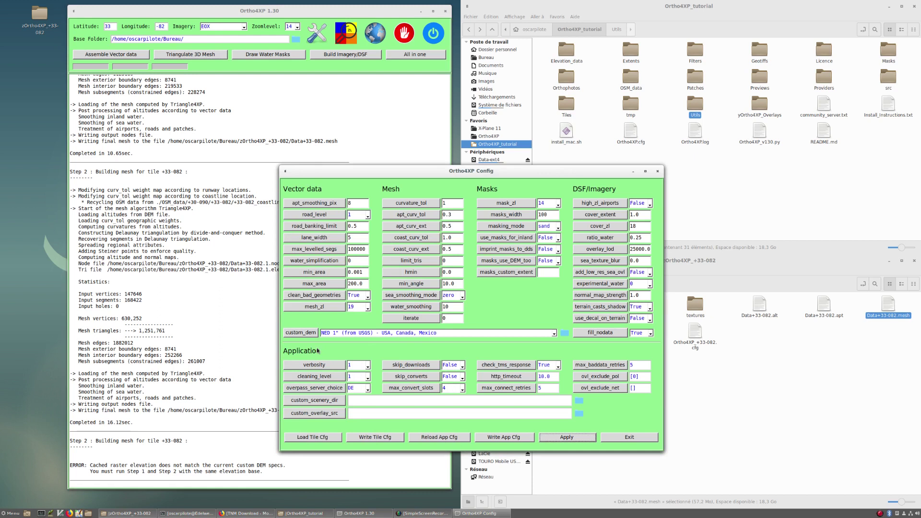
Step: Assemble the vector data of tile +33-082 with the NED 1" elevation source and triangulate its 3D mesh
click(106, 57)
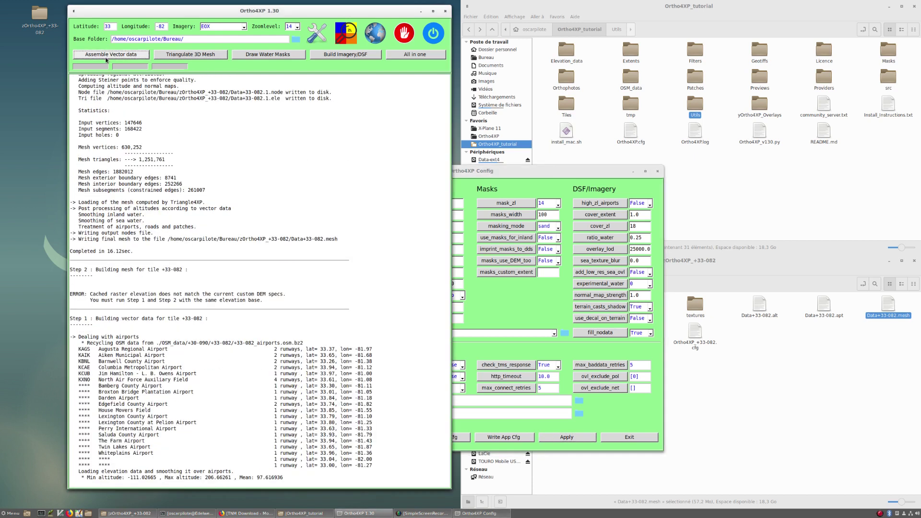
drag(547, 175, 484, 159)
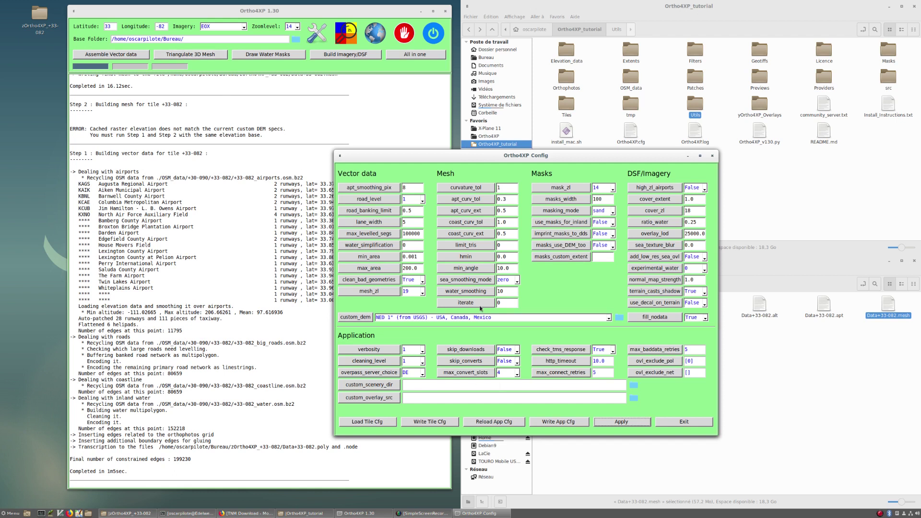
click(178, 54)
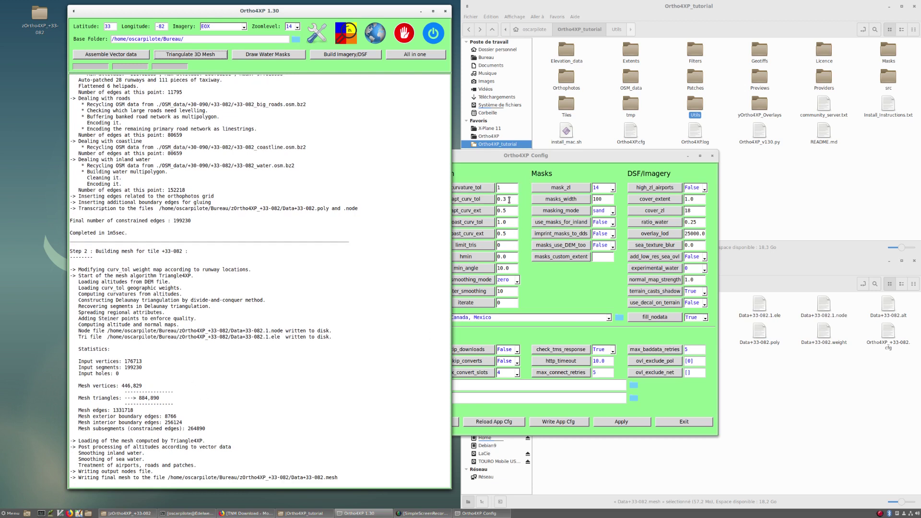
Step: Open the rebuilt Data+33-082.mesh in a maximized Medit window and show it from above in Shading render mode
click(849, 411)
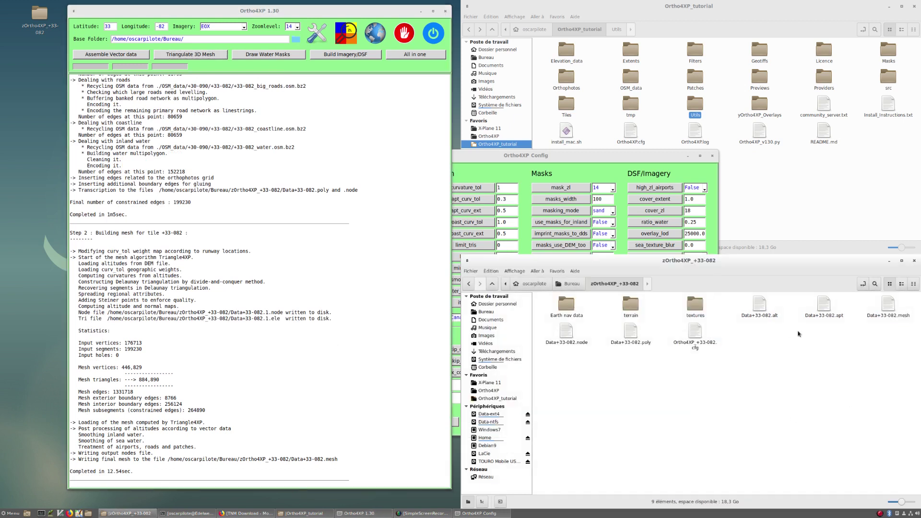
click(892, 311)
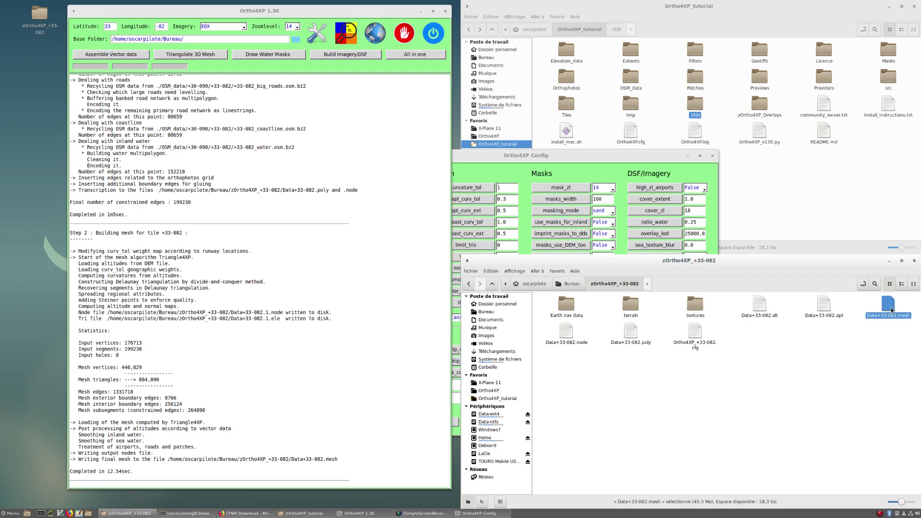
double_click(892, 311)
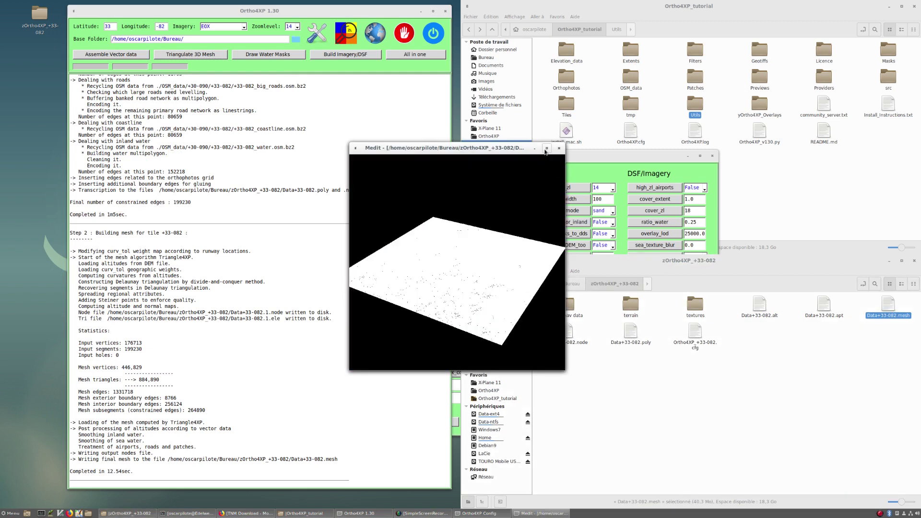
click(546, 148)
drag(502, 230, 507, 289)
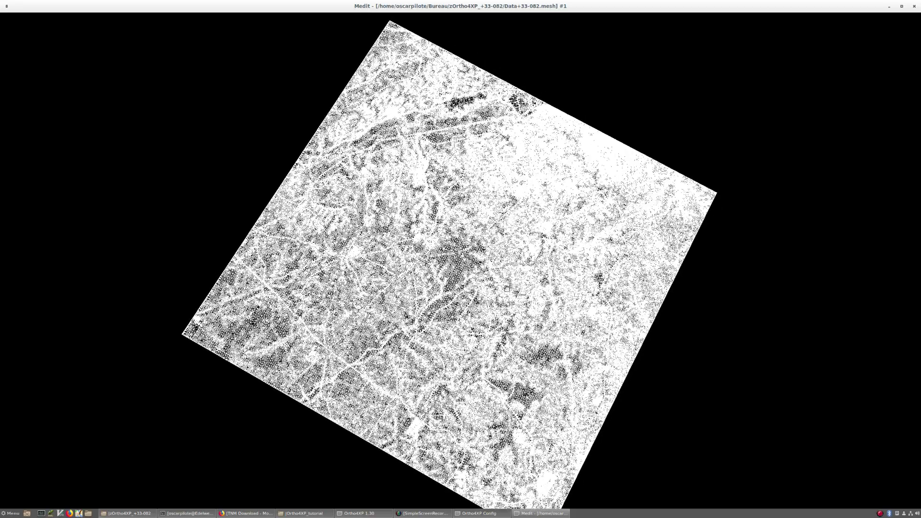
right_click(408, 214)
right_click(408, 213)
click(487, 253)
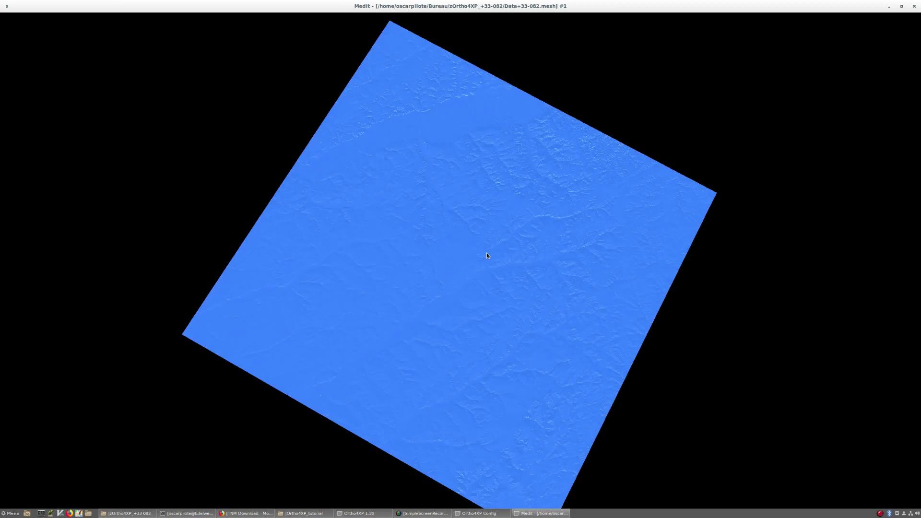
Step: Turn on the material colours and examine the river and the pits beside it near the mesh corner
scroll(487, 255, up, 5)
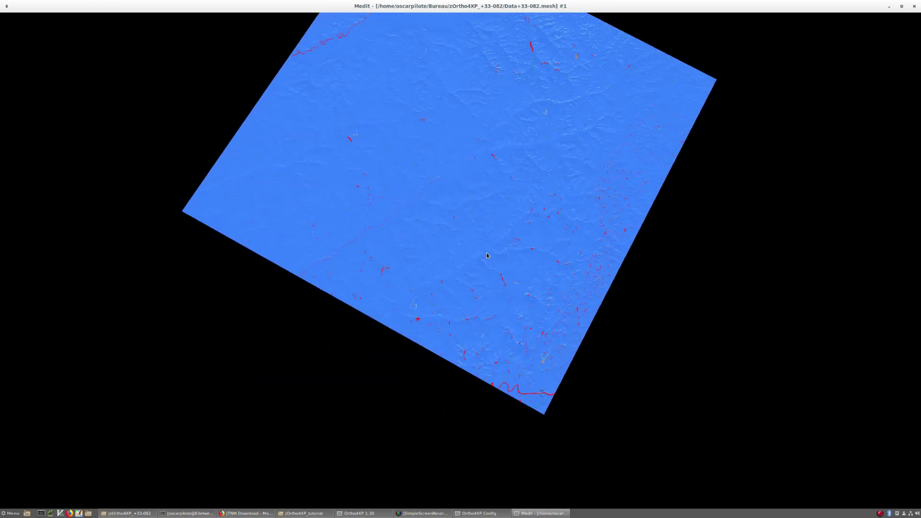
scroll(487, 256, up, 5)
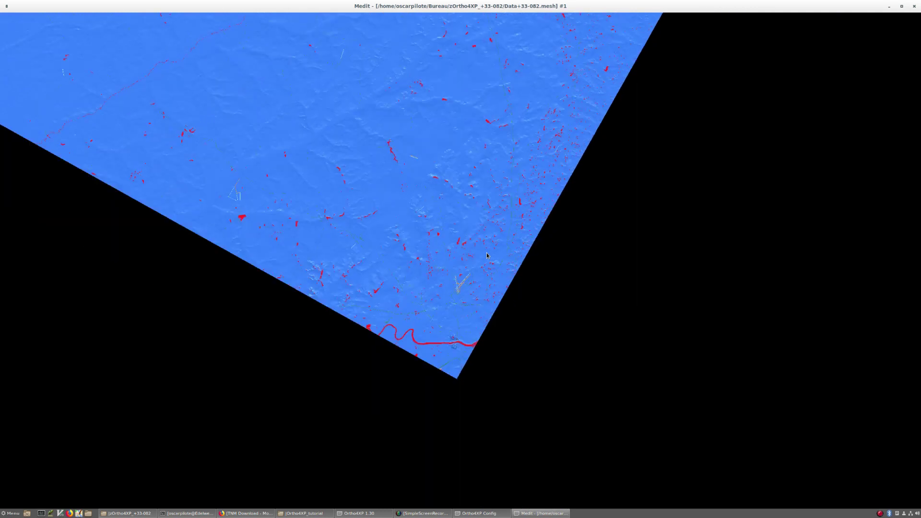
scroll(486, 256, up, 2)
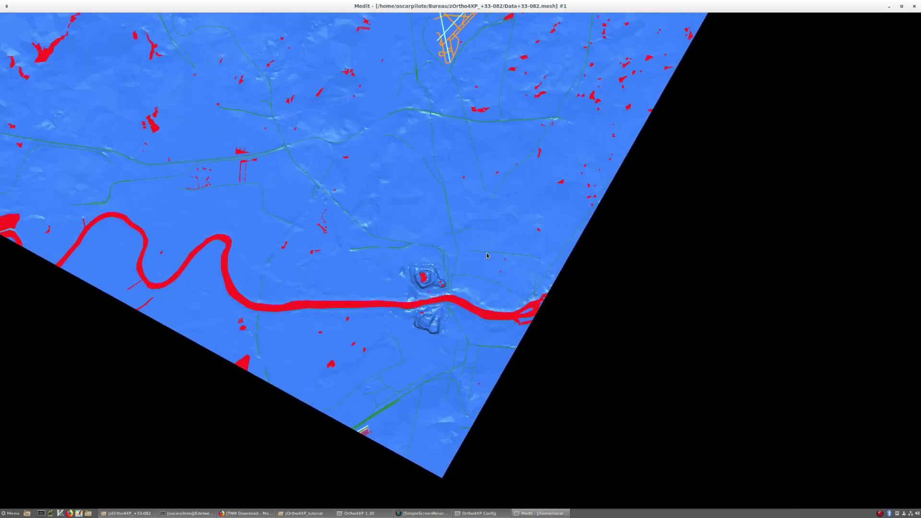
key(Down)
key(Down)
key(Down)
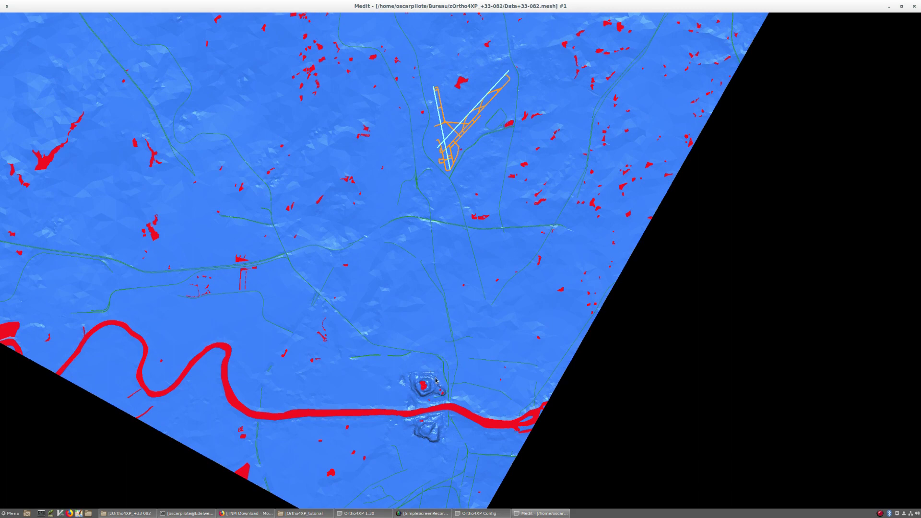
drag(437, 346, 437, 344)
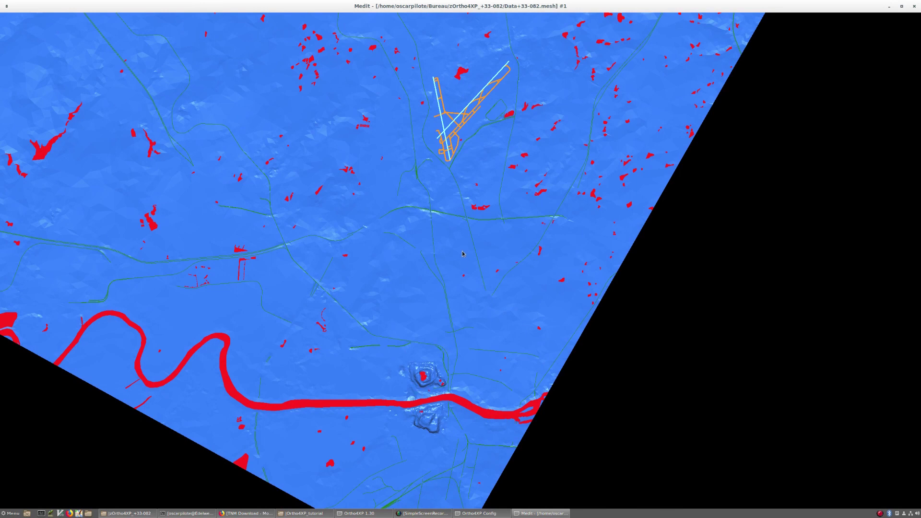
Step: Examine the terrain relief around the airport runways up close in the NED 1" mesh and close the mesh viewer
key(Down)
key(Down)
key(Down)
key(Down)
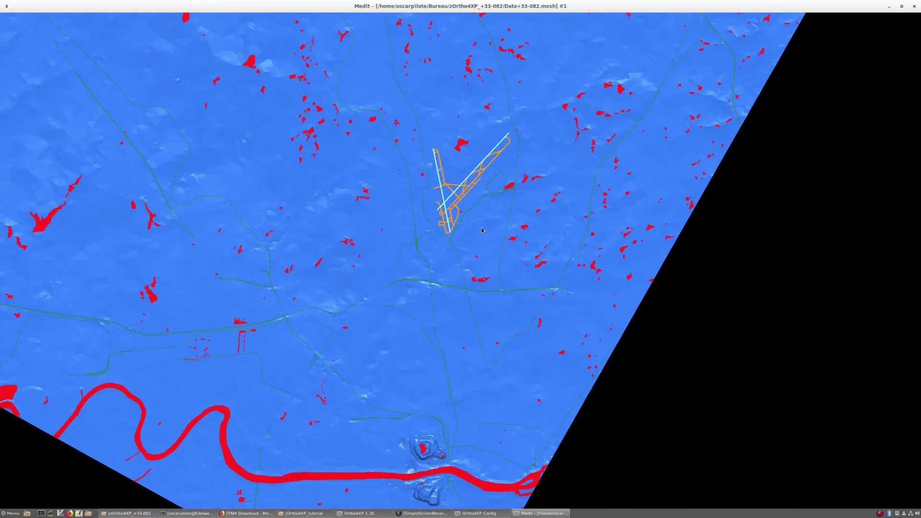
key(Left)
key(Left)
key(Down)
key(Up)
key(Right)
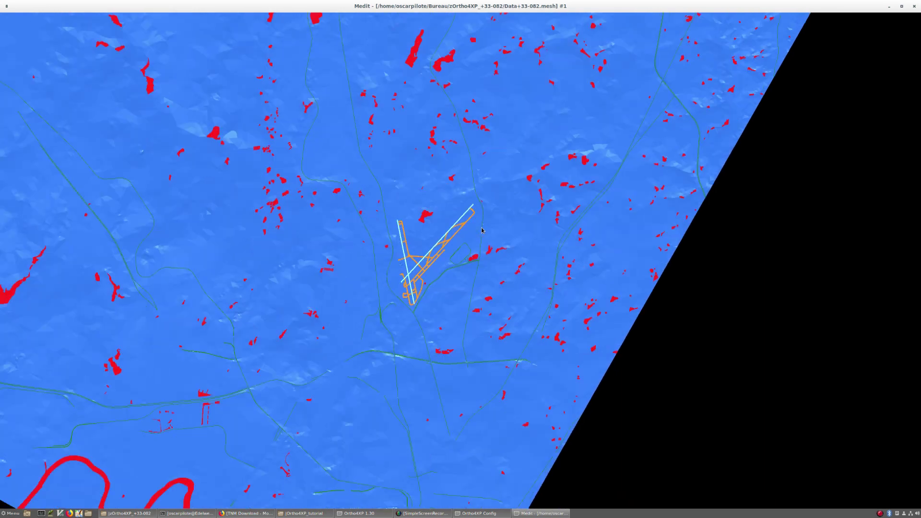
key(z)
key(z)
key(z)
key(z)
key(z)
key(z)
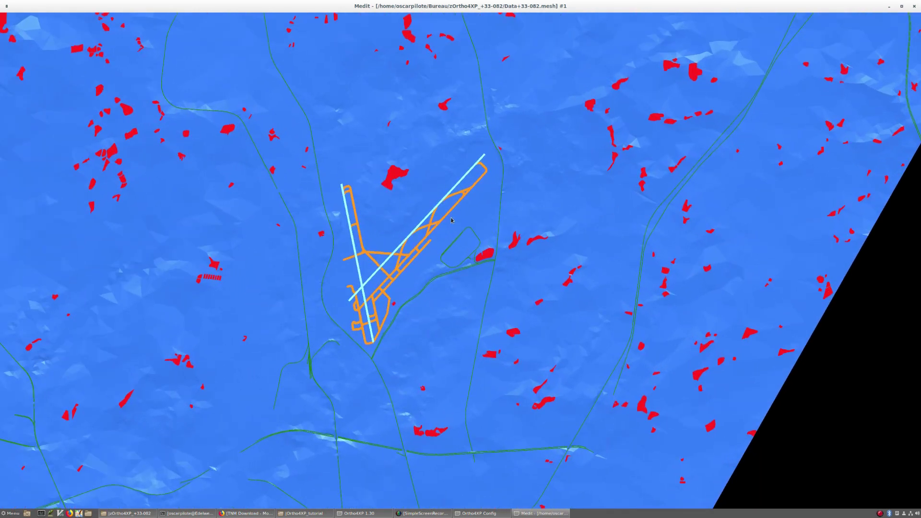
drag(420, 230, 410, 231)
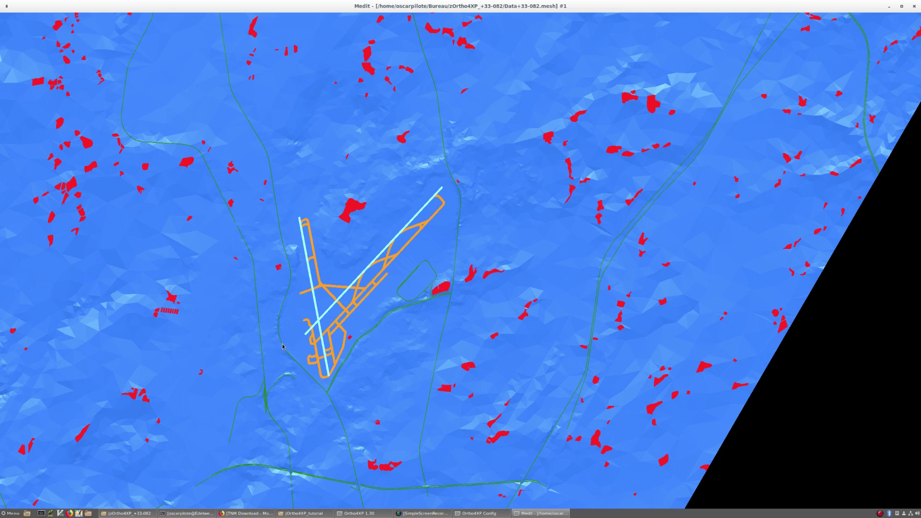
click(914, 6)
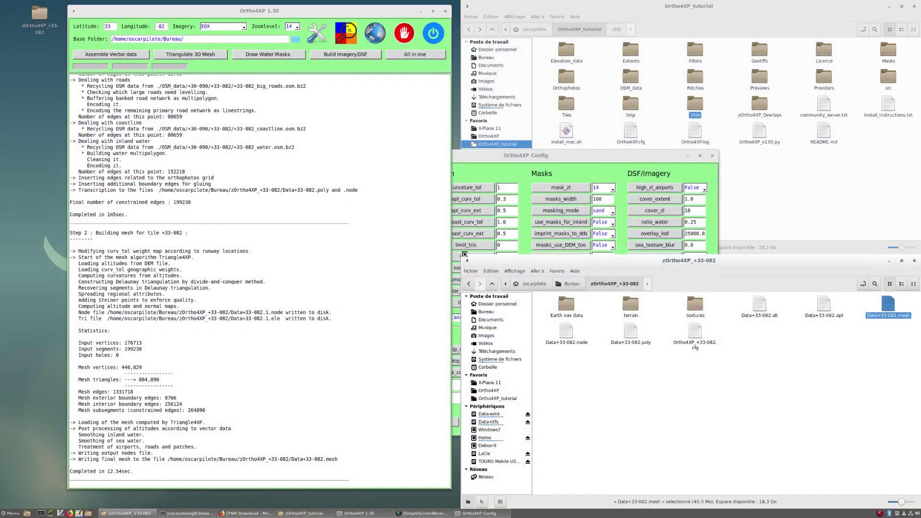
Step: Set apt_curv_tol to 0.1, apply it, and triangulate the 3D mesh of tile +33-082 again
click(530, 155)
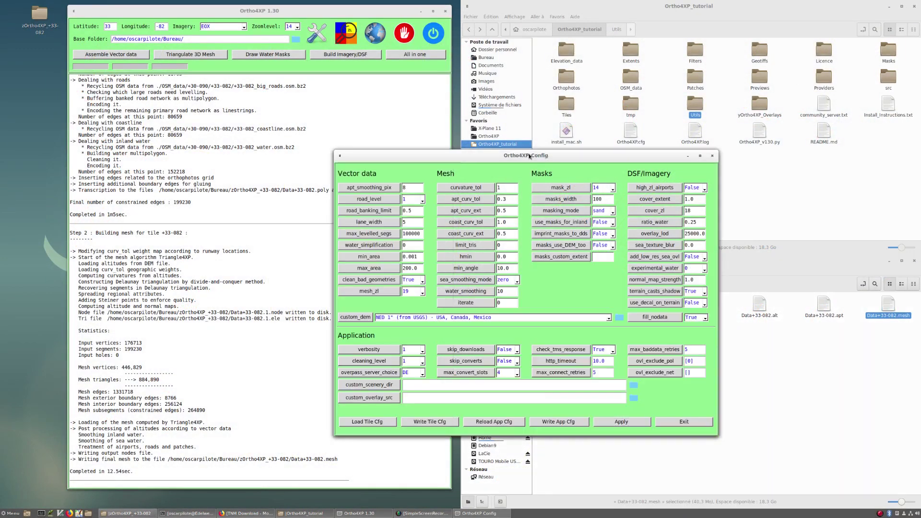
click(505, 200)
text(1)
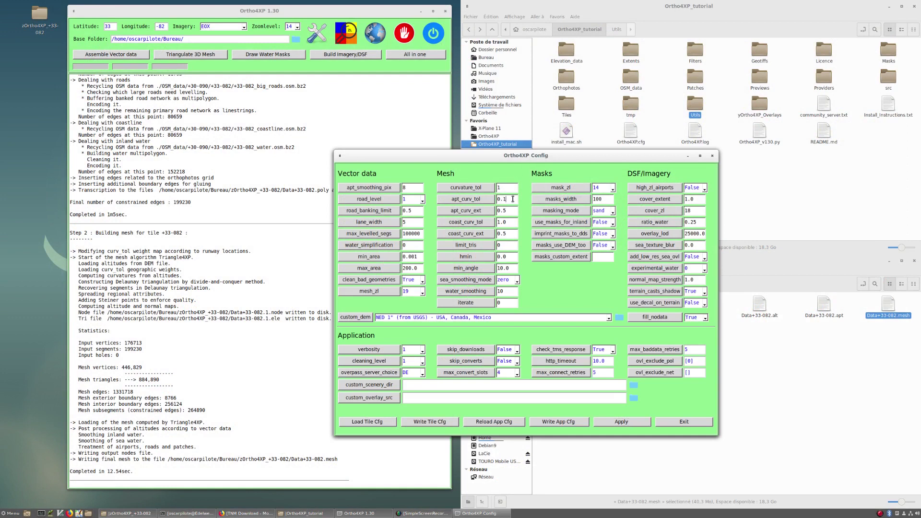
click(621, 422)
click(197, 55)
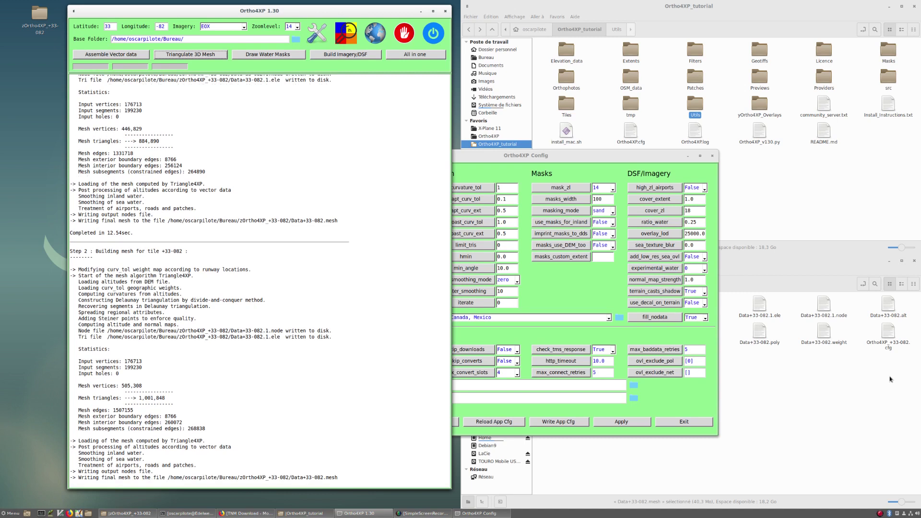
Step: Open the new Data+33-082.mesh in a maximized Medit window and display the area around the airport in Shading render mode
click(890, 378)
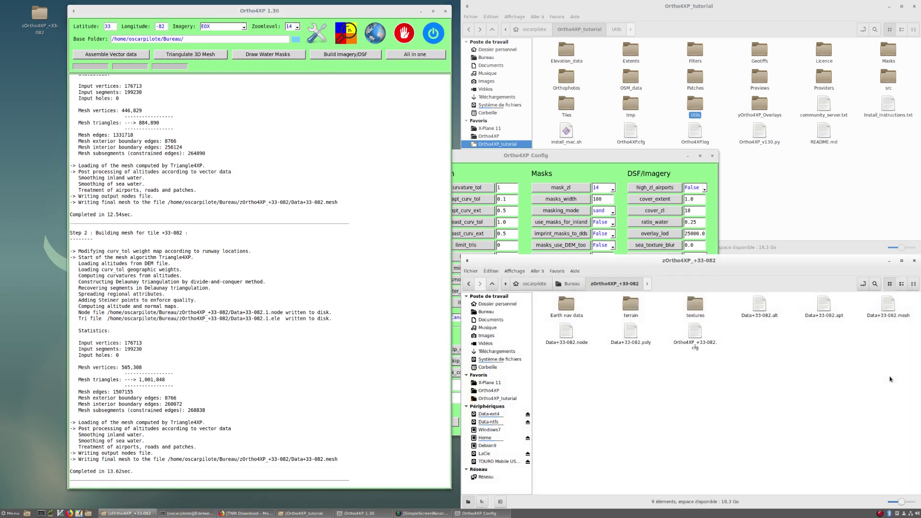
click(889, 308)
double_click(889, 309)
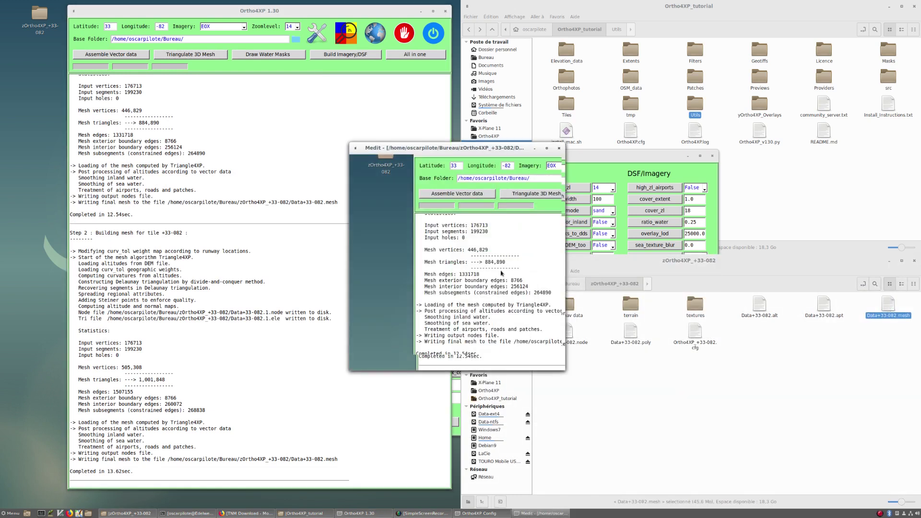
click(546, 148)
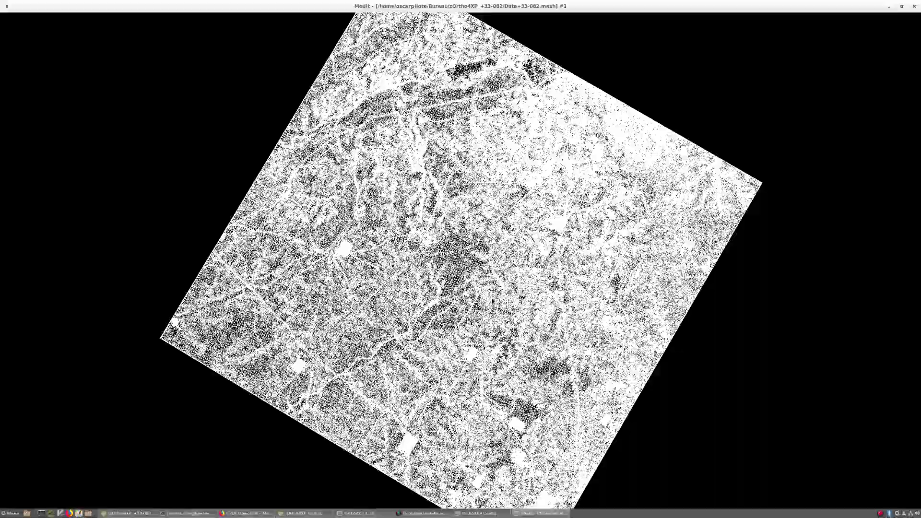
scroll(492, 299, up, 5)
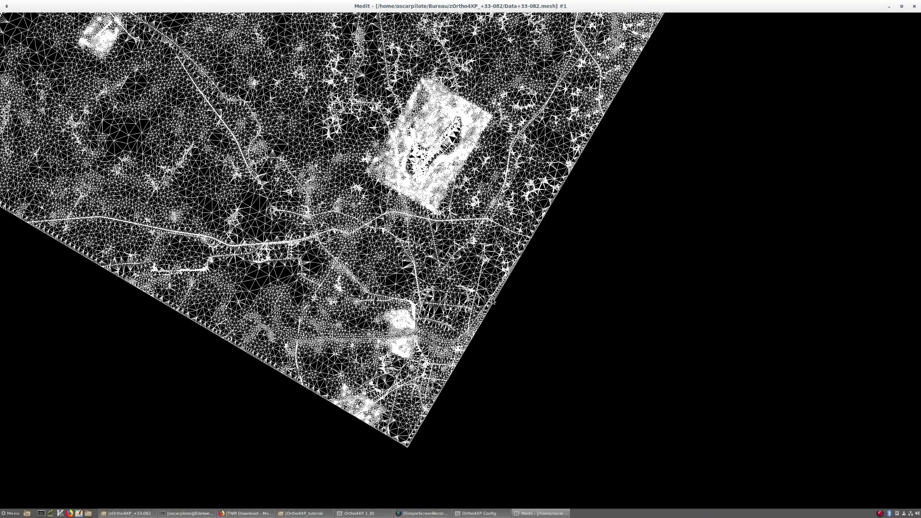
right_click(446, 128)
mouse_move(456, 142)
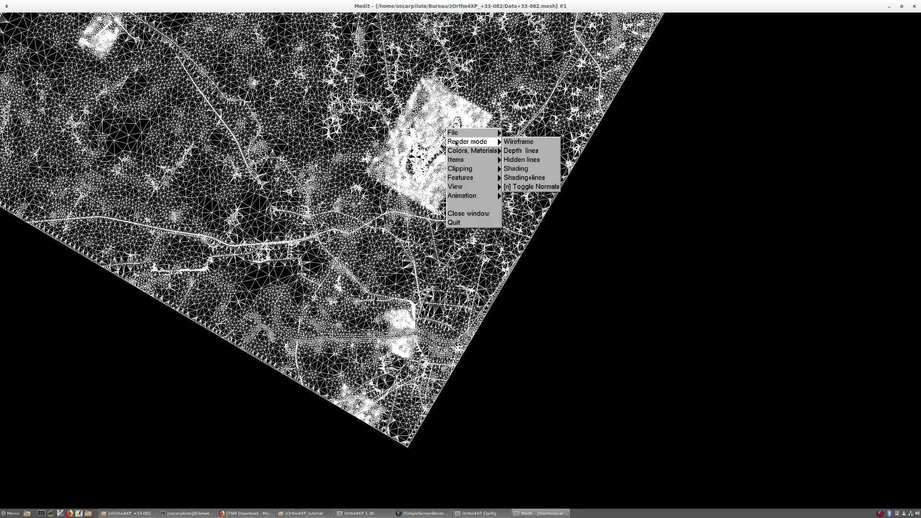
click(516, 168)
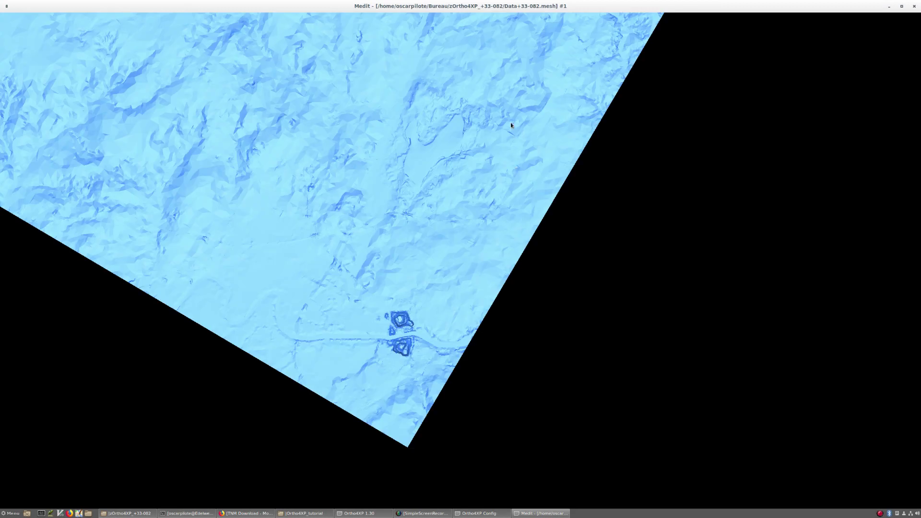
Step: Examine the airport terrain built with the 0.1 airport tolerance, with material colours on, and close the mesh viewer
scroll(510, 125, up, 10)
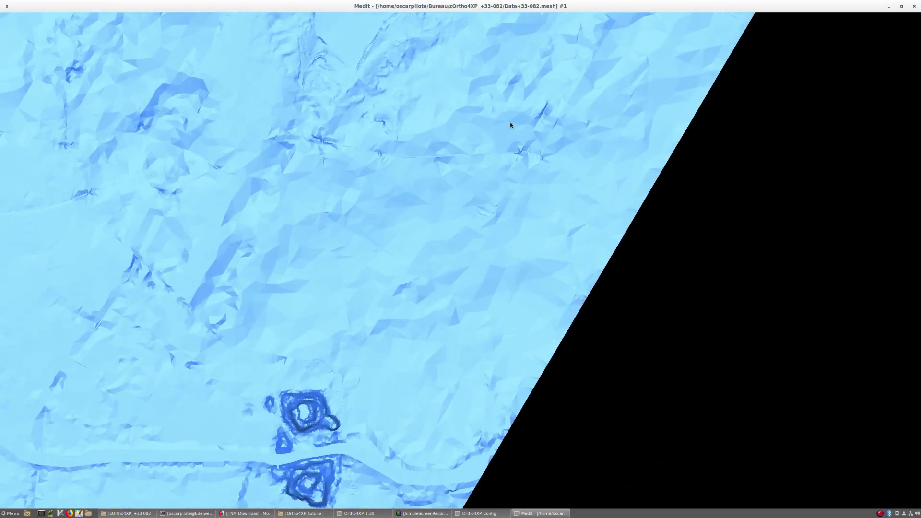
scroll(510, 125, up, 5)
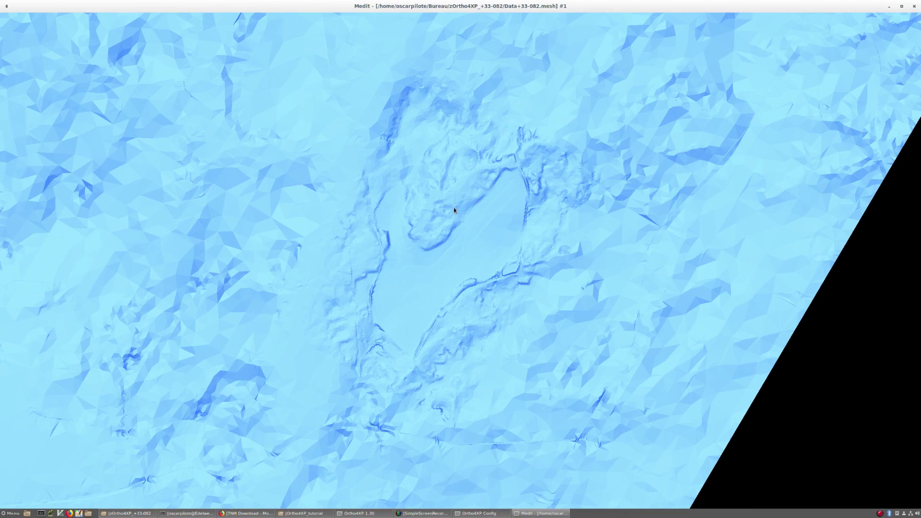
key(c)
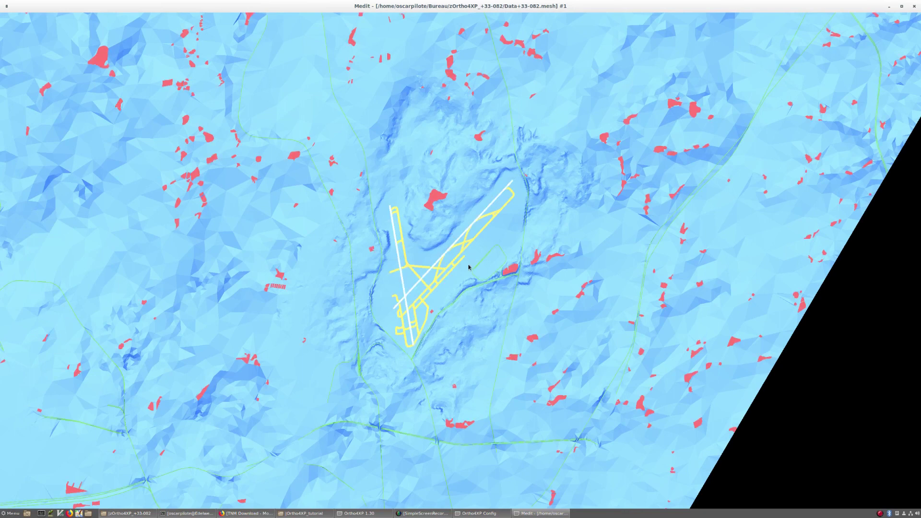
drag(459, 267, 452, 266)
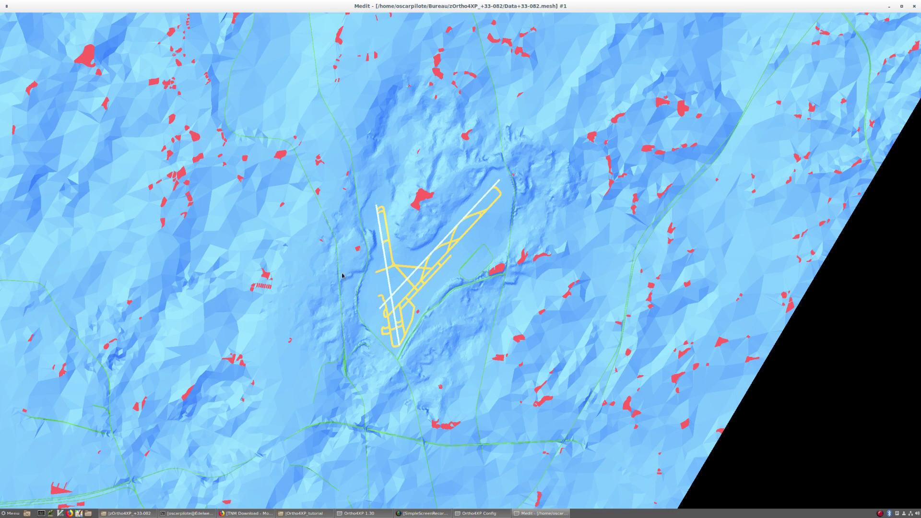
click(916, 6)
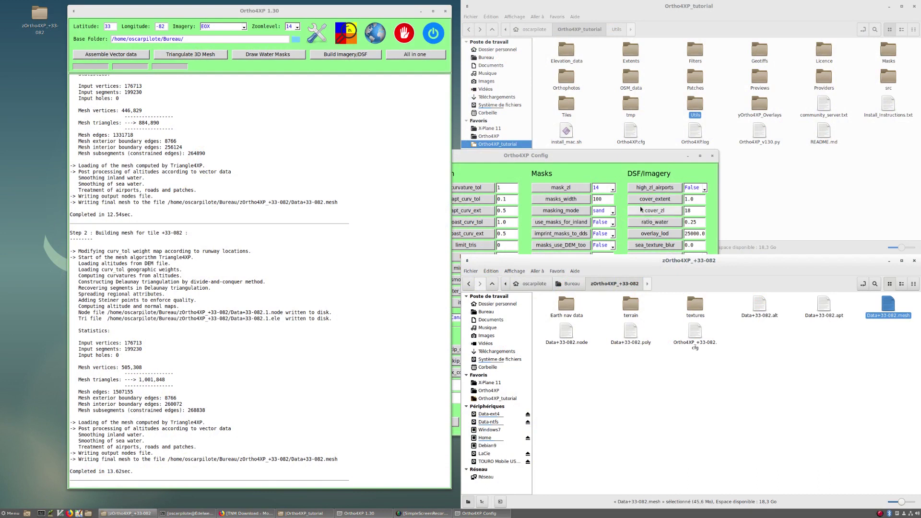
Step: Switch to the TNM Download page in Firefox, enable Elevation Products (3DEP) and check the map availability of the 1/3 arc-second DEM
click(530, 157)
drag(530, 156, 511, 135)
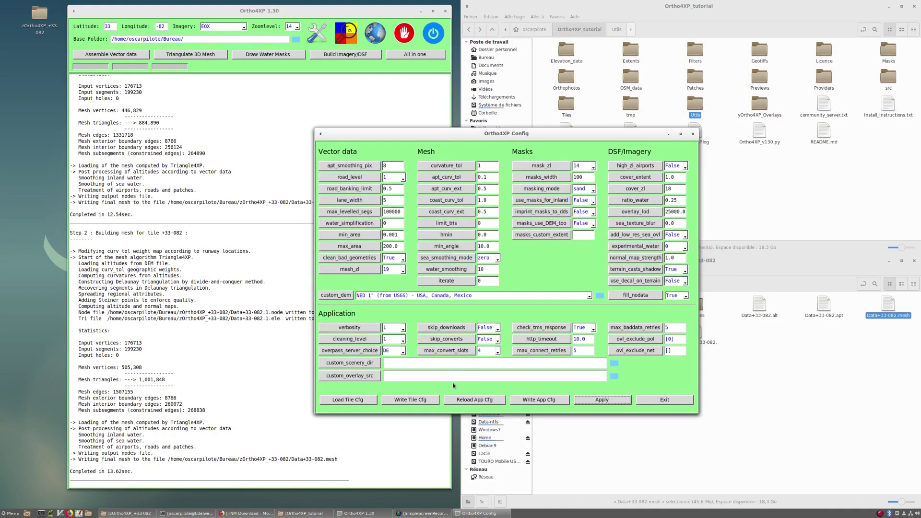
click(254, 514)
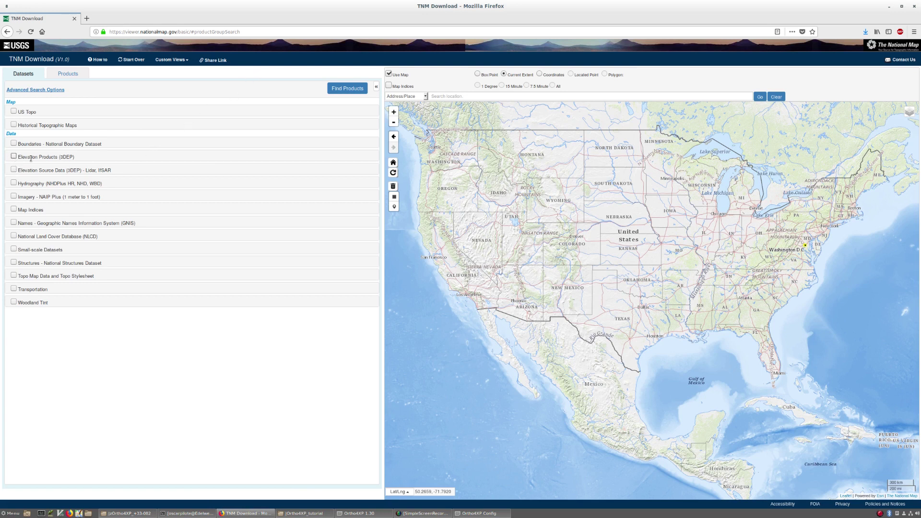
click(13, 157)
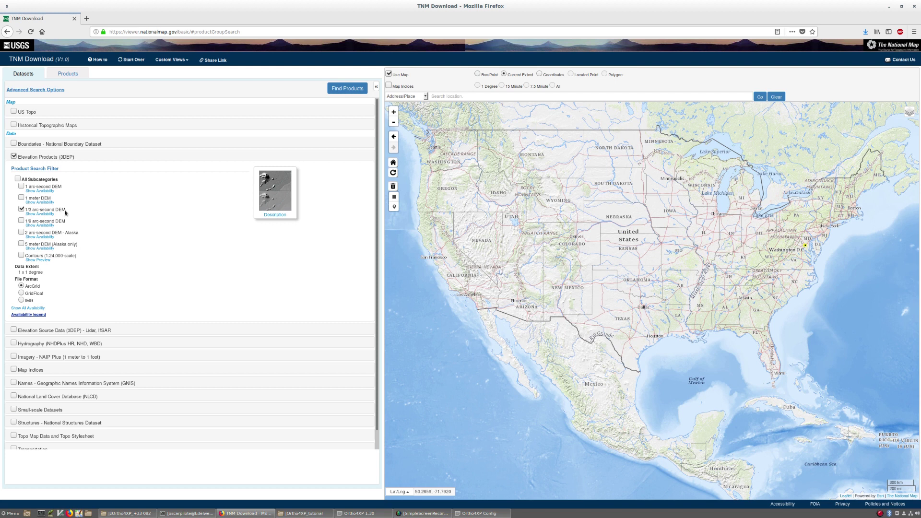
click(43, 214)
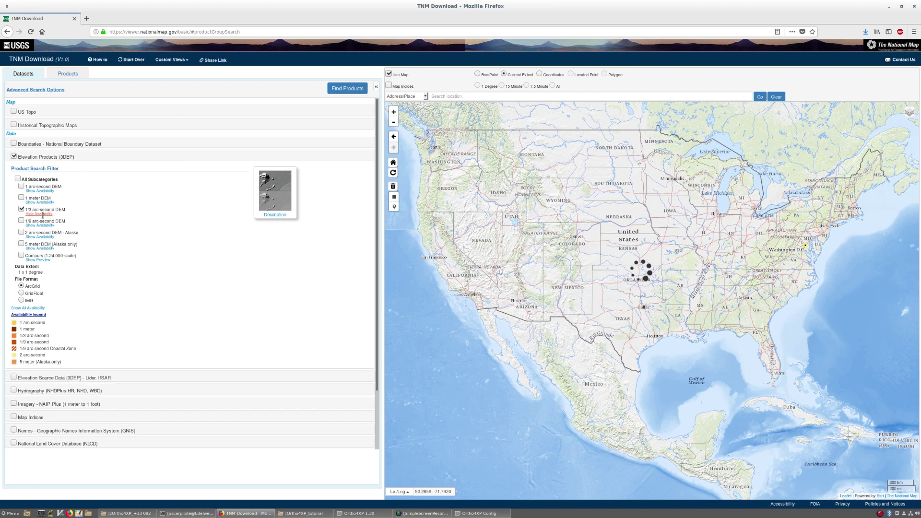
click(43, 214)
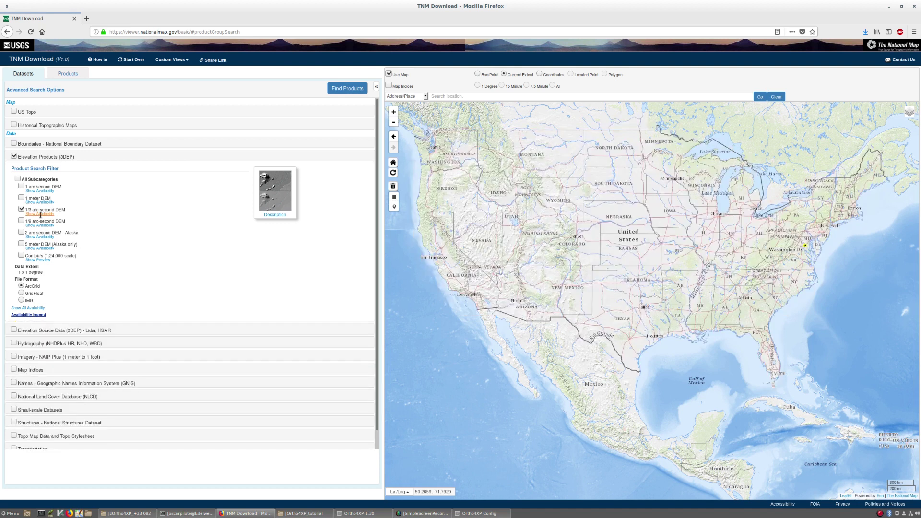
Step: Restrict the elevation search to the 1/9 arc-second DEM instead of 1/3 and show its availability on the map
click(21, 209)
click(21, 221)
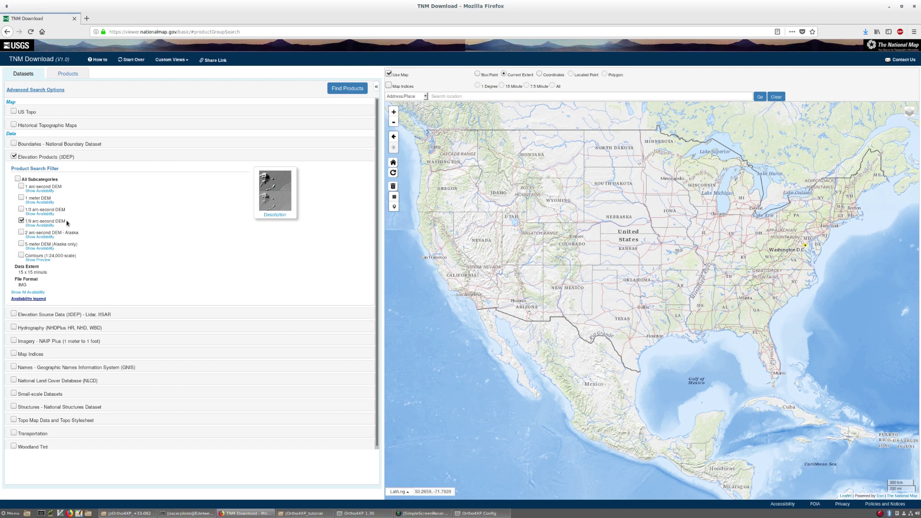
click(39, 226)
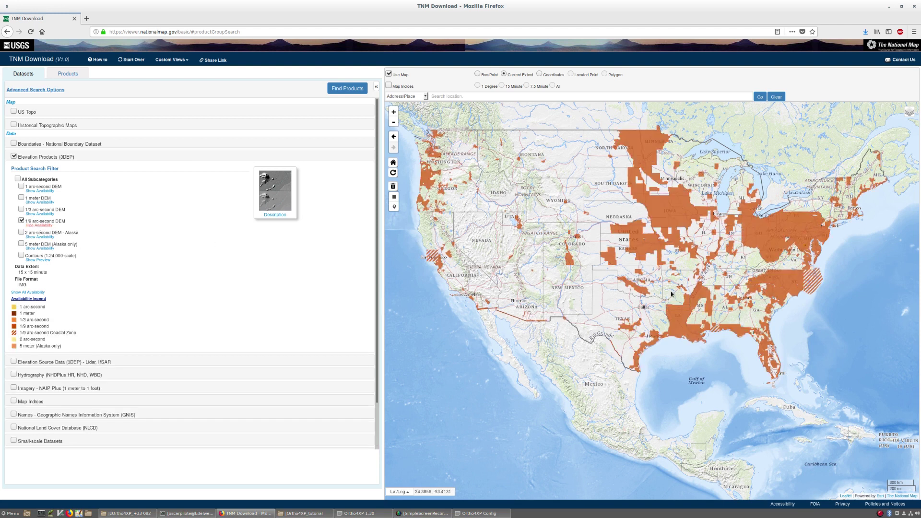
Step: Narrow the map extent to the runways of Columbia Metropolitan Airport and find the available 1/9 arc-second products
drag(671, 294, 643, 268)
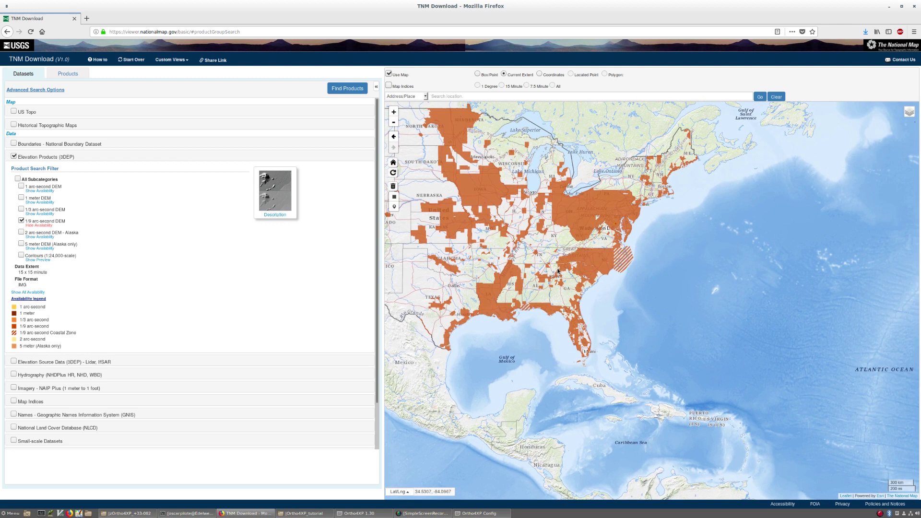
scroll(558, 271, up, 1)
scroll(594, 276, up, 1)
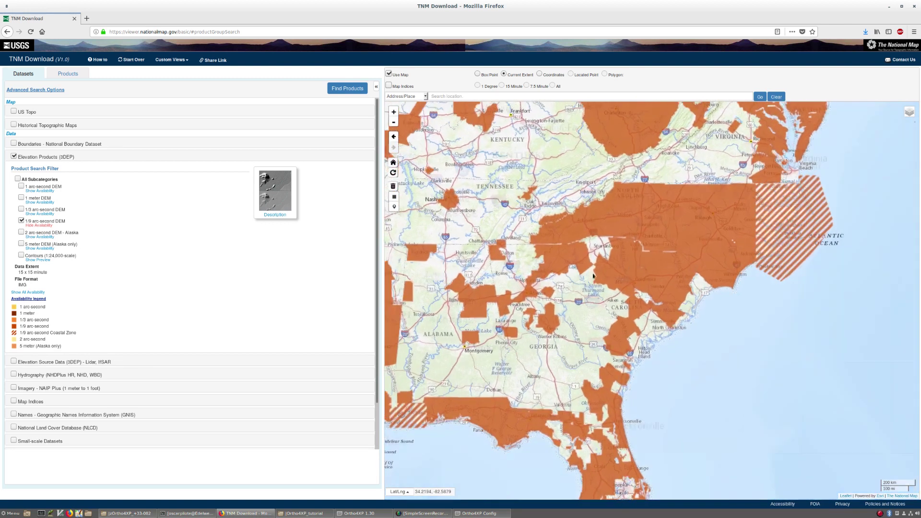
scroll(627, 279, up, 2)
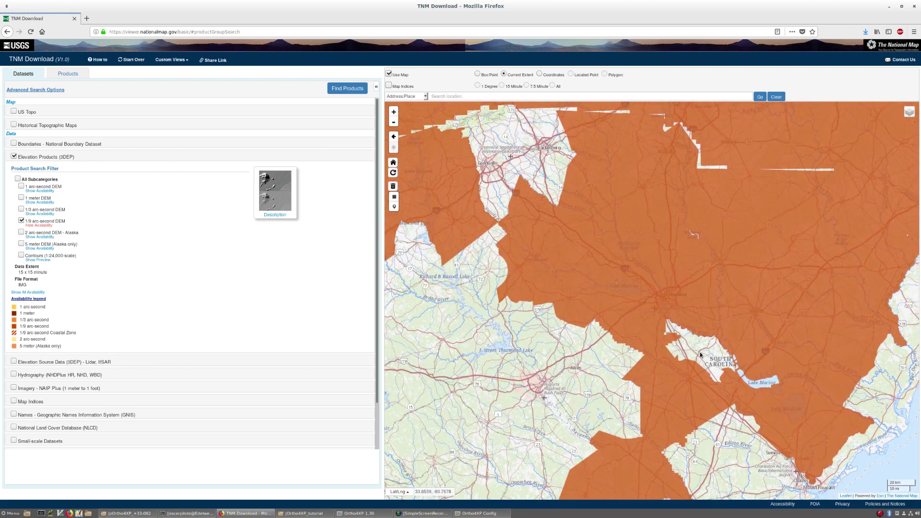
scroll(700, 355, up, 2)
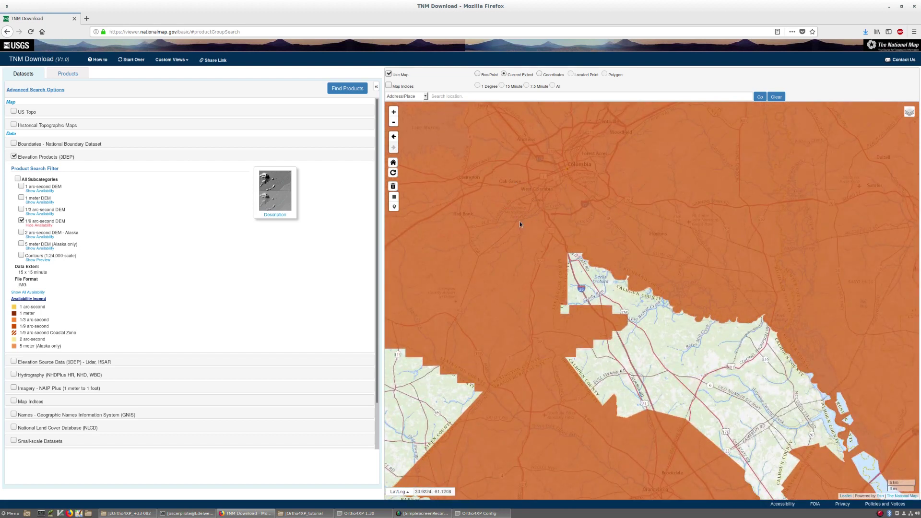
scroll(520, 204, up, 2)
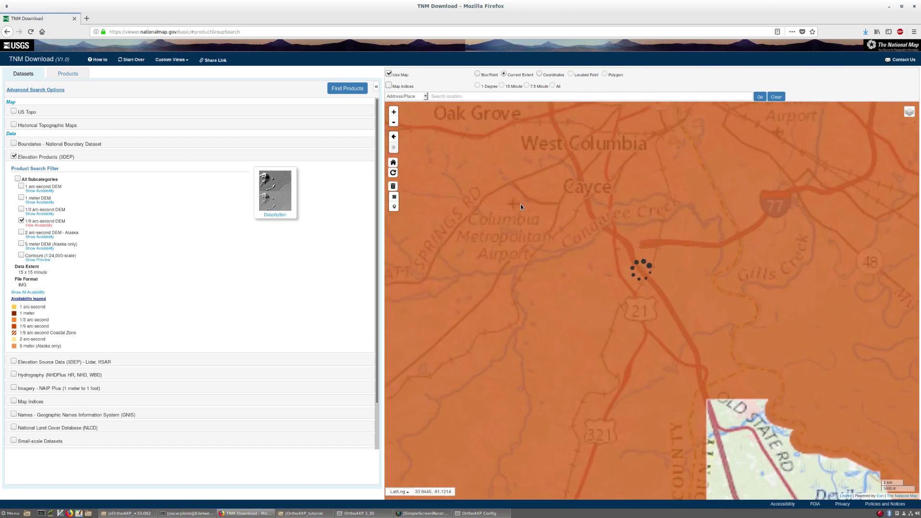
scroll(548, 206, up, 3)
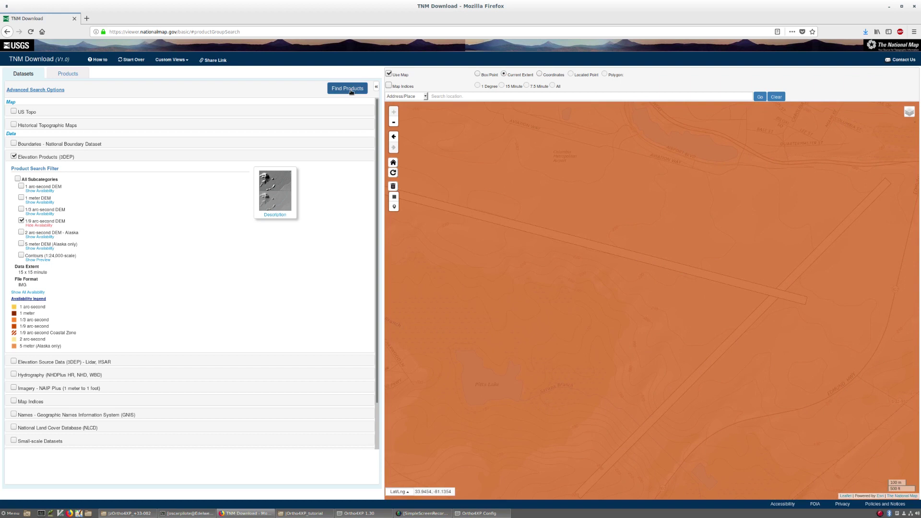
click(352, 90)
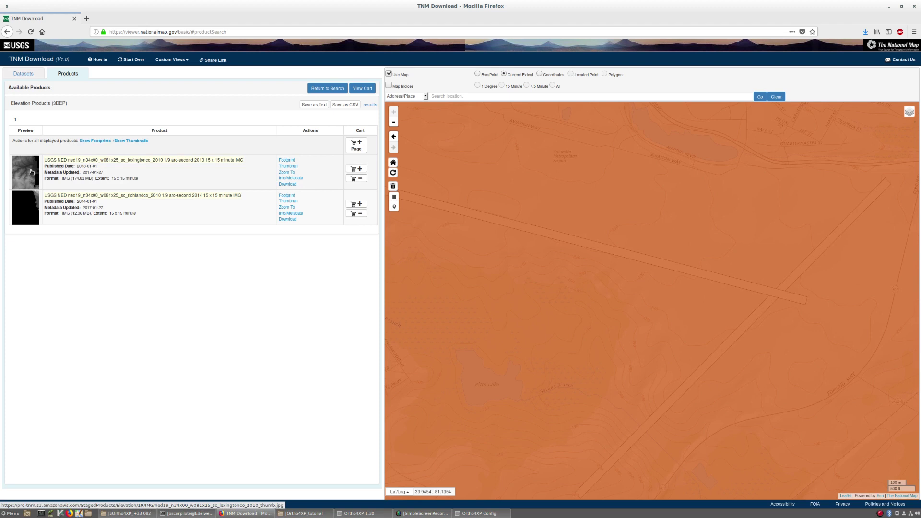
Step: Download and save ned19_n34x00_w081x25_sc_lexingtonco_2010.zip, and return to the Téléchargements folder window
click(288, 184)
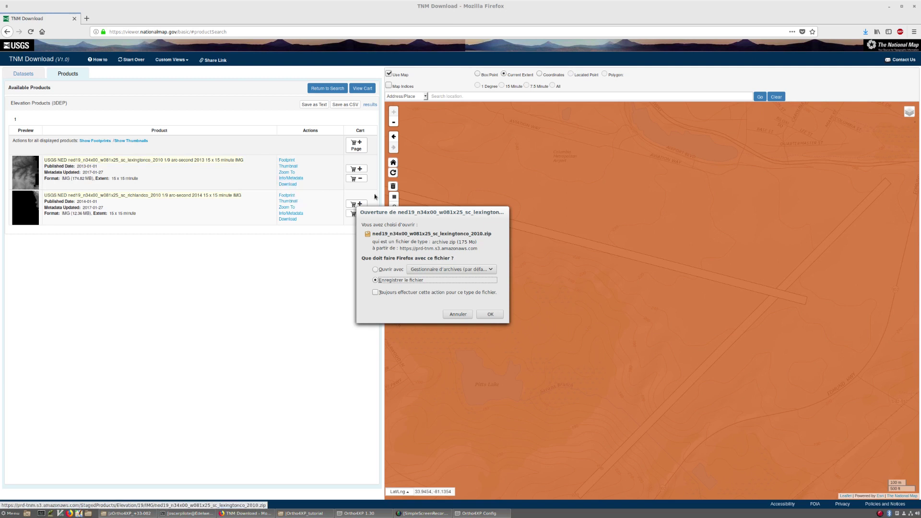
click(491, 315)
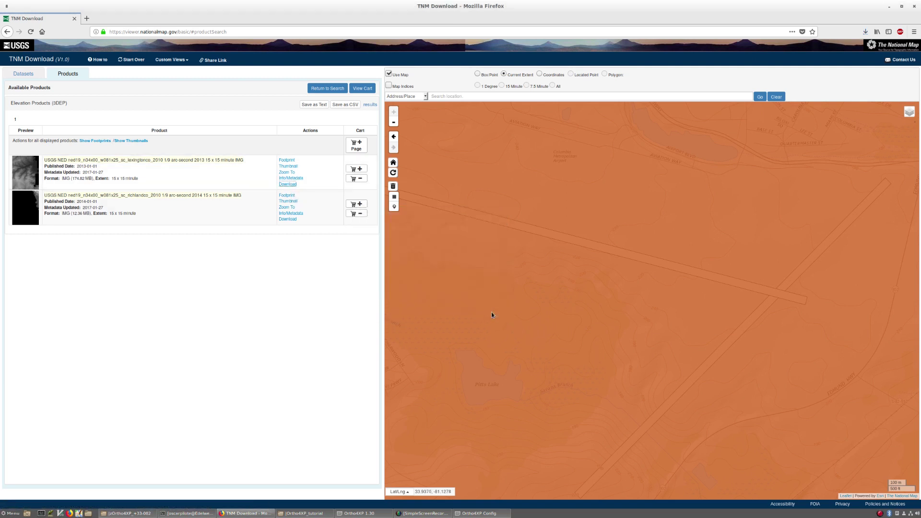
click(245, 514)
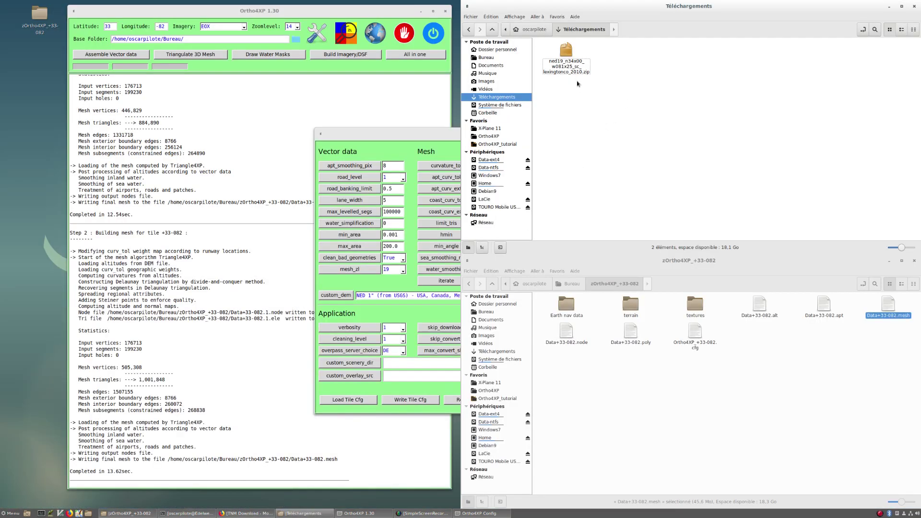
Step: Extract only ned19_n34x00_w081x25_sc_lexingtonco_2010.img from the downloaded archive into Téléchargements and close the archive manager
right_click(566, 53)
click(607, 55)
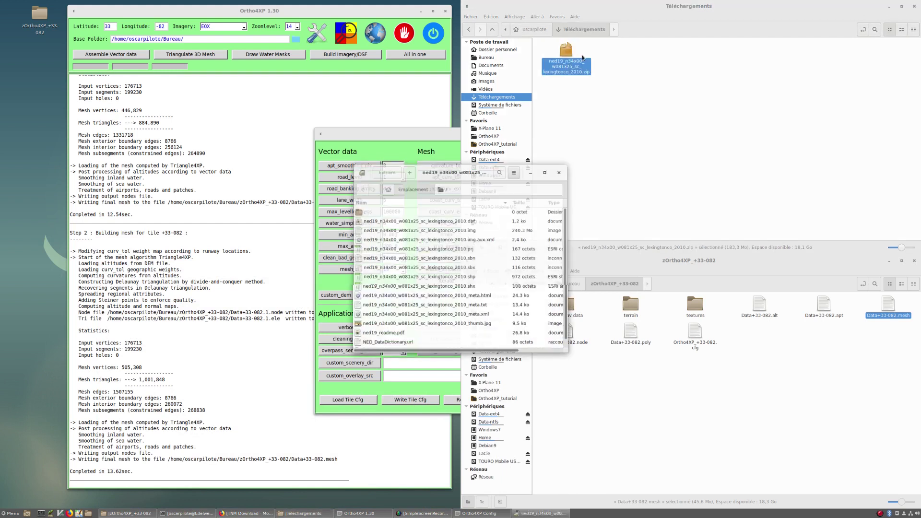
scroll(532, 268, down, 1)
scroll(543, 259, up, 1)
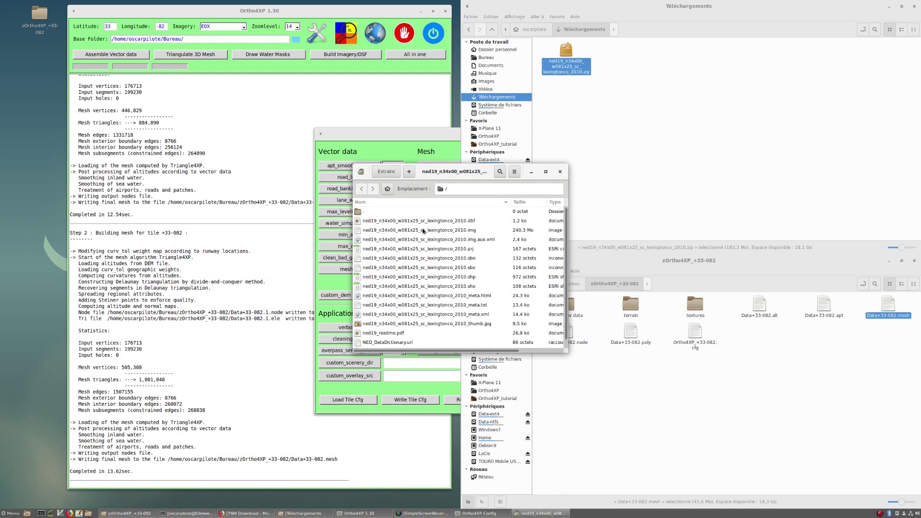
click(423, 230)
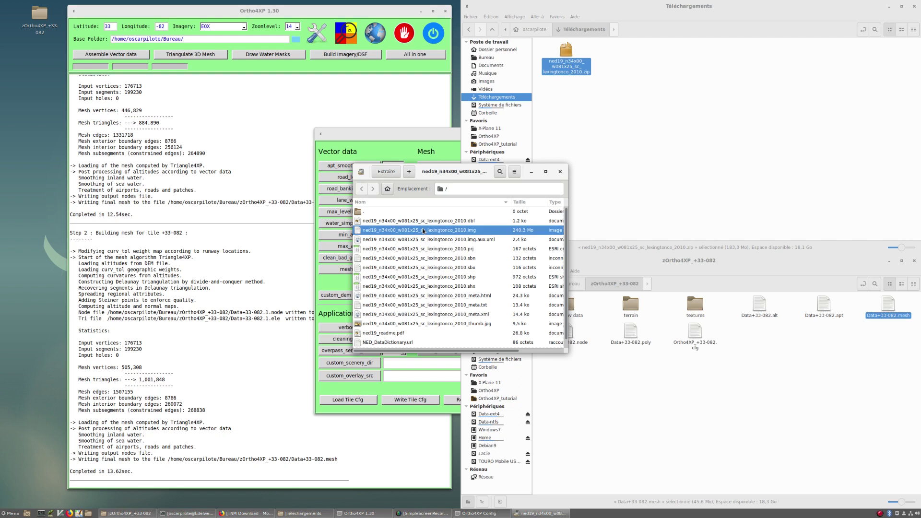
click(388, 173)
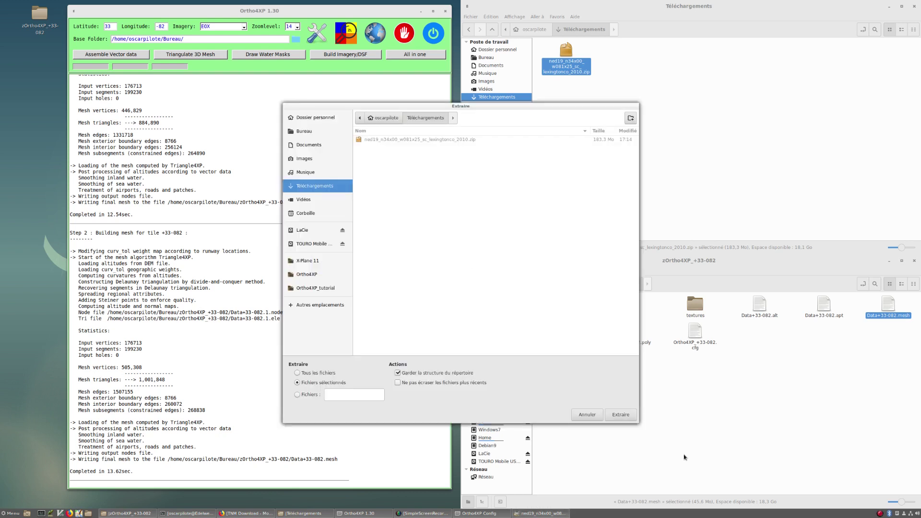
click(620, 415)
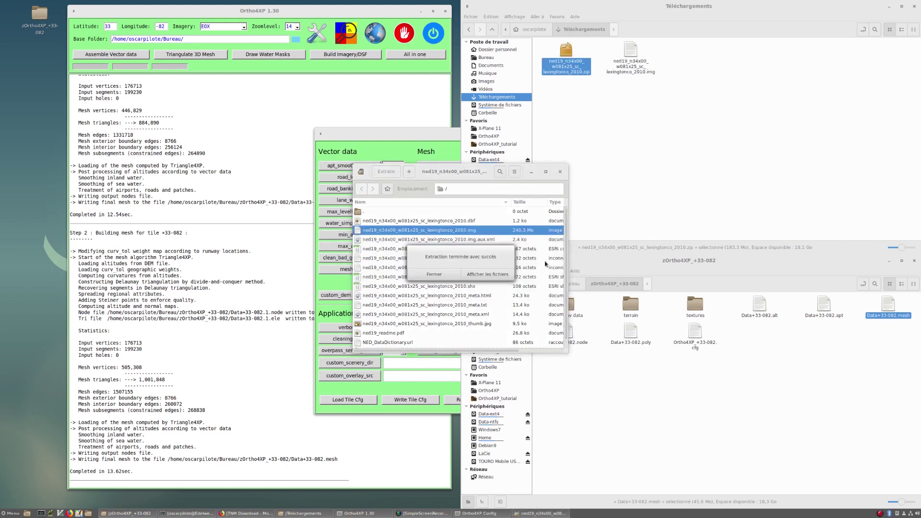
click(434, 274)
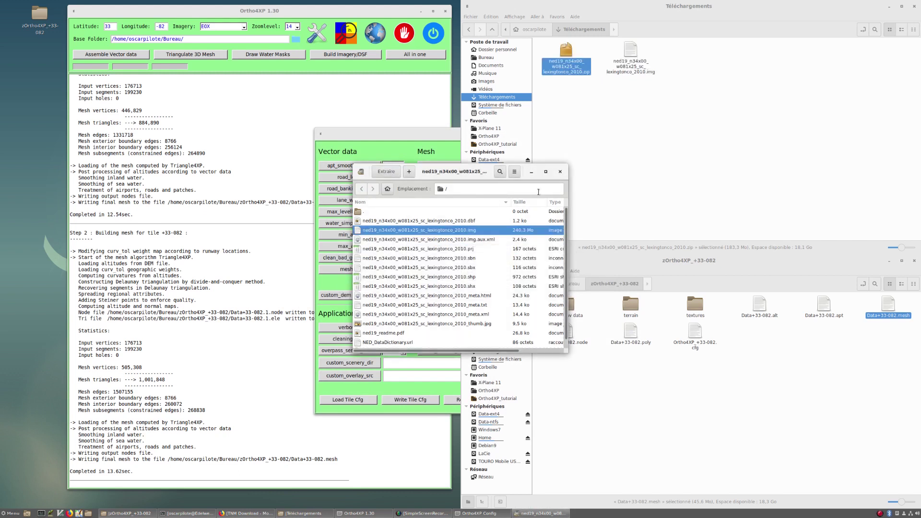
click(560, 172)
Step: Permanently delete the ned19_n34x00_w081x25_sc_lexingtonco_2010.zip archive from Téléchargements
right_click(566, 63)
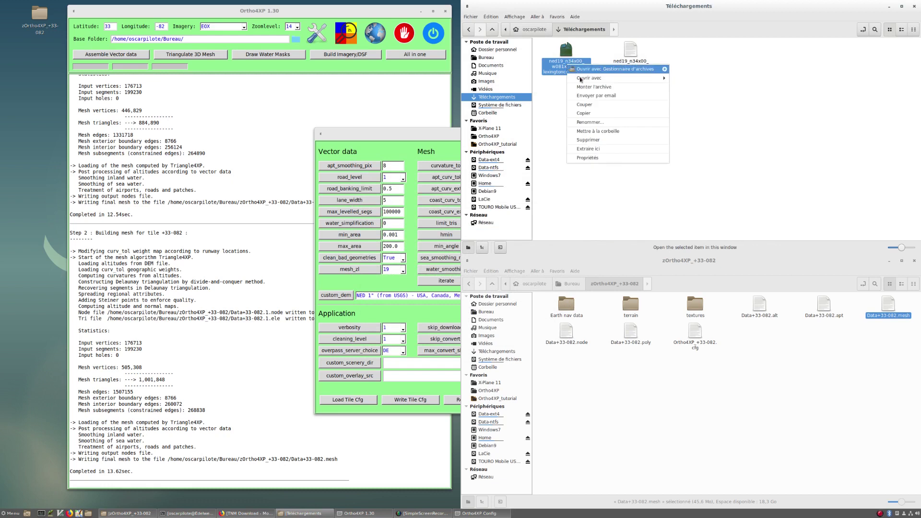
click(584, 144)
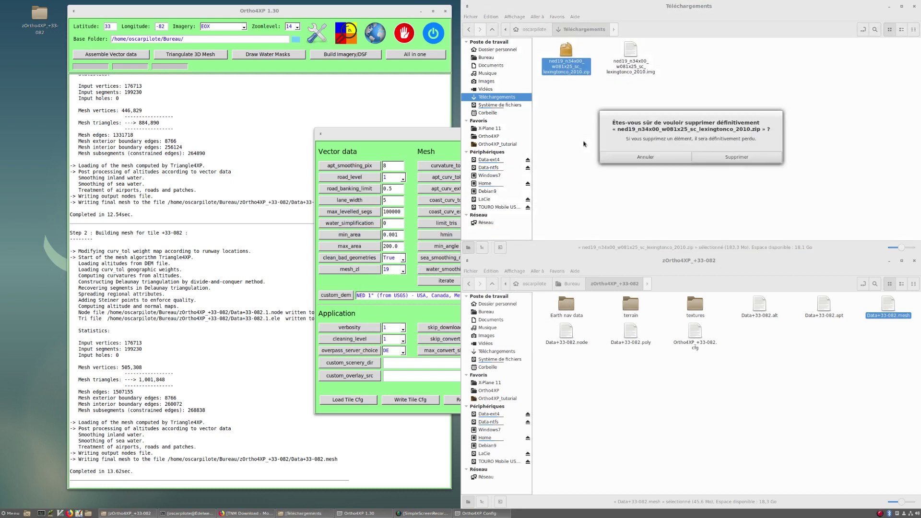
click(736, 157)
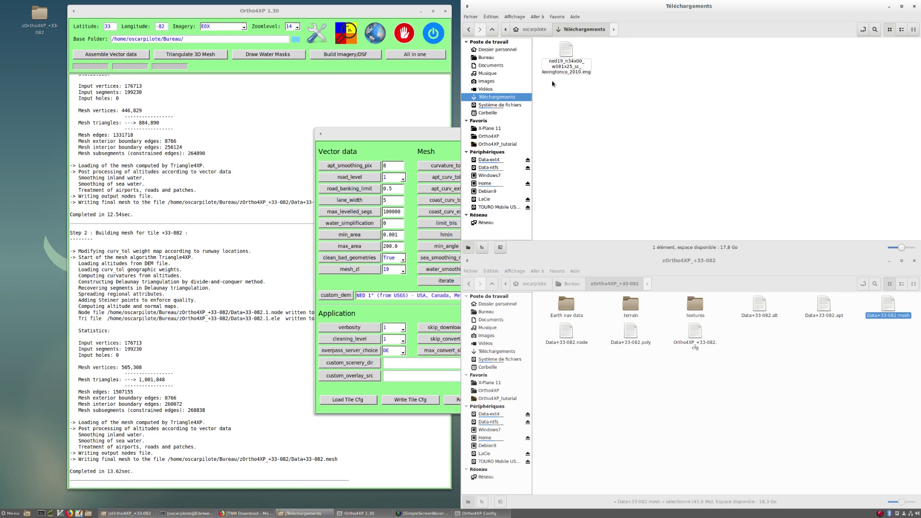
Step: Add ned19_n34x00_w081x25_sc_lexingtonco_2010.img from Téléchargements to custom_dem alongside the NED 1" source
drag(451, 137, 336, 132)
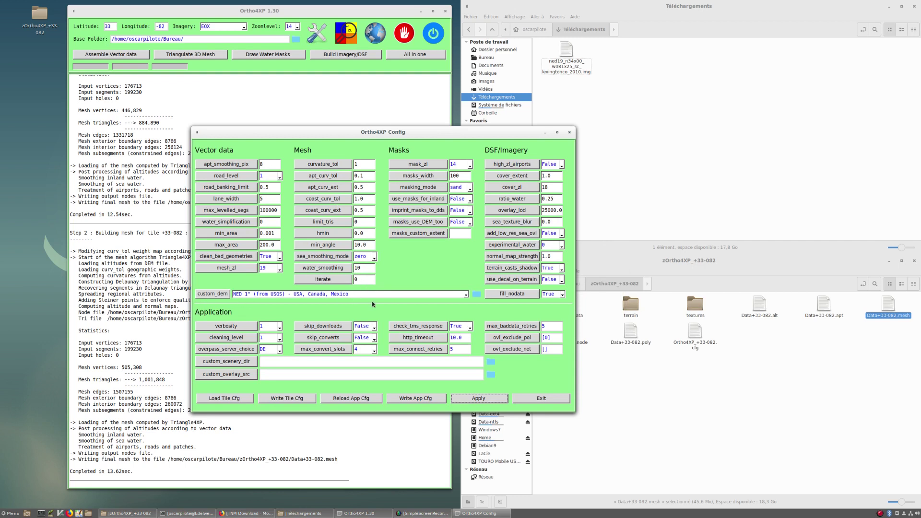
click(477, 295)
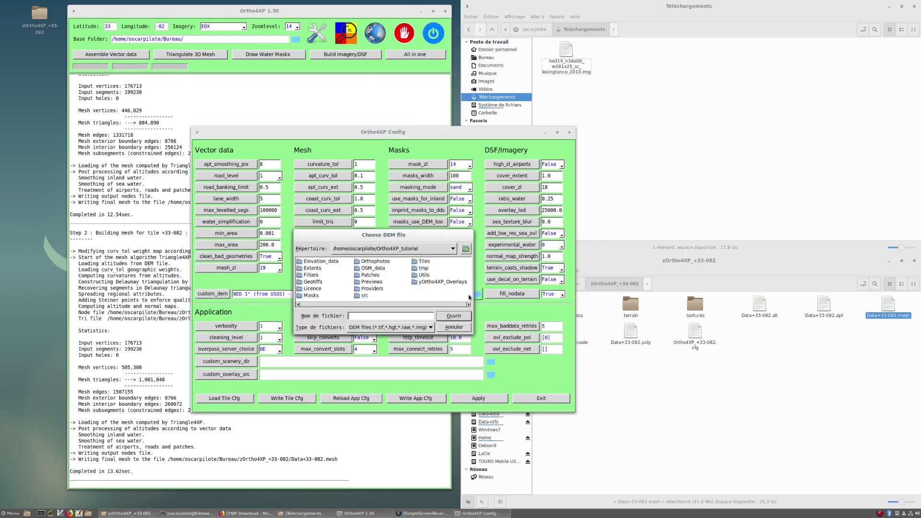
click(466, 249)
double_click(463, 276)
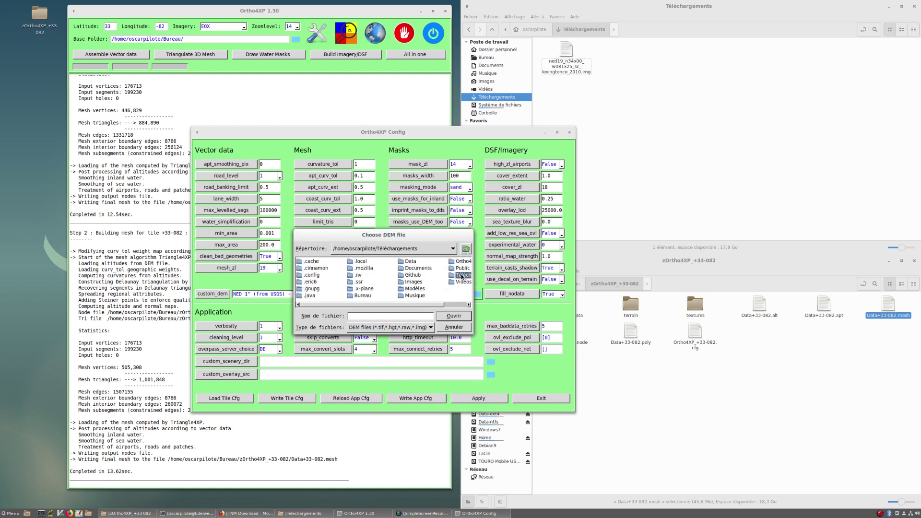
click(405, 262)
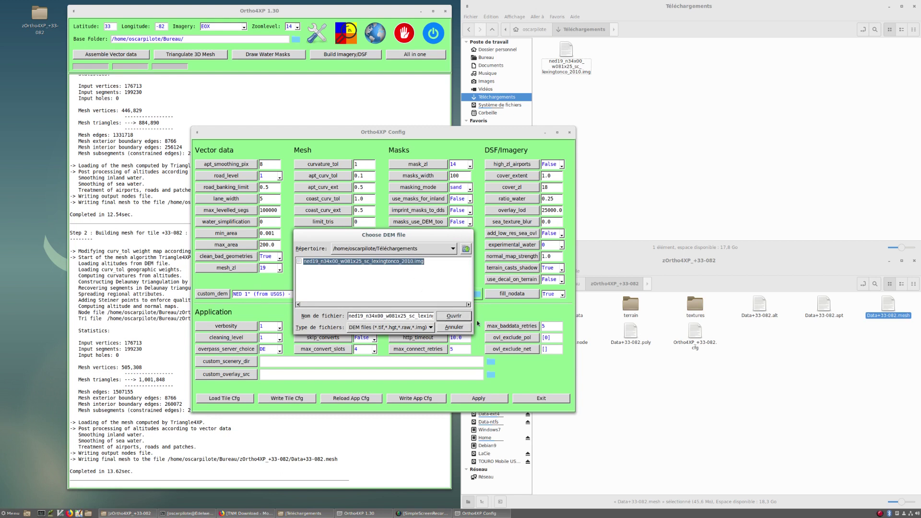
click(463, 318)
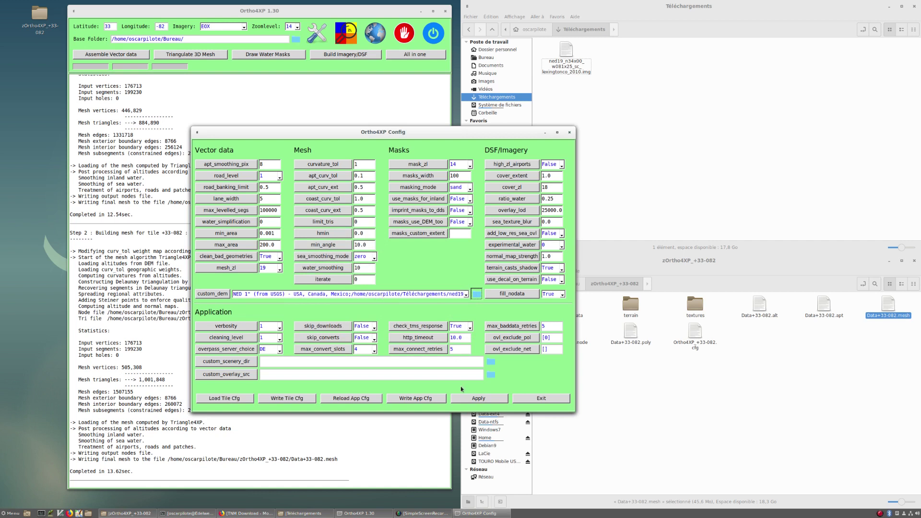
Step: Assemble the vector data of tile +33-082 with the combined elevation sources
drag(391, 134, 614, 140)
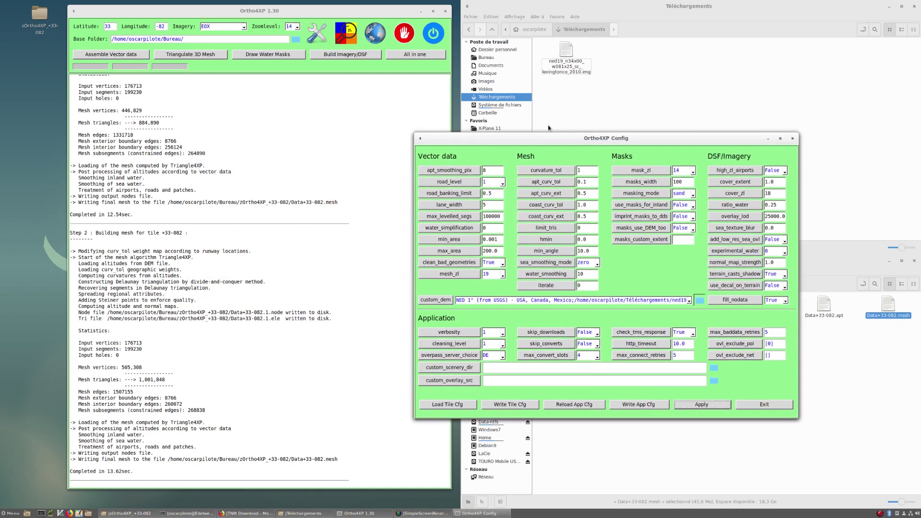
click(115, 54)
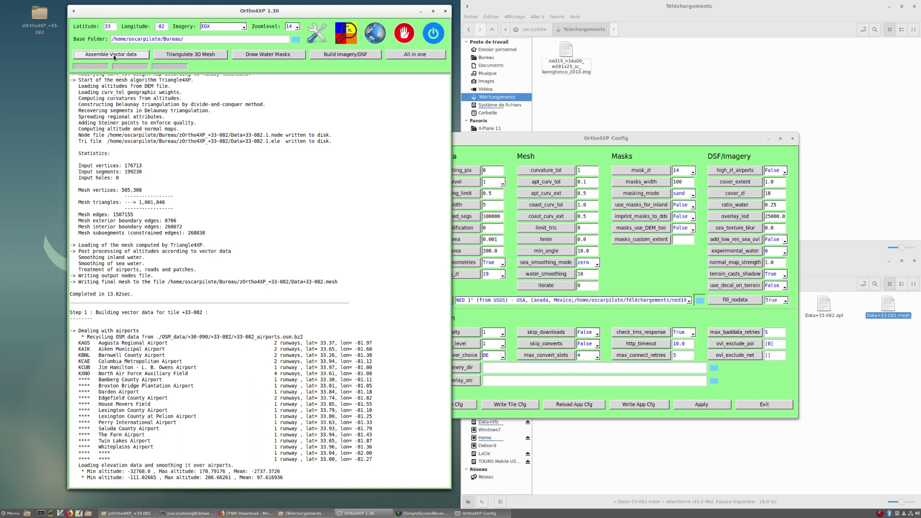
Step: Set apt_curv_tol to 0.3, apply the configuration and triangulate the 3D mesh of tile +33-082
click(558, 141)
drag(558, 142, 549, 146)
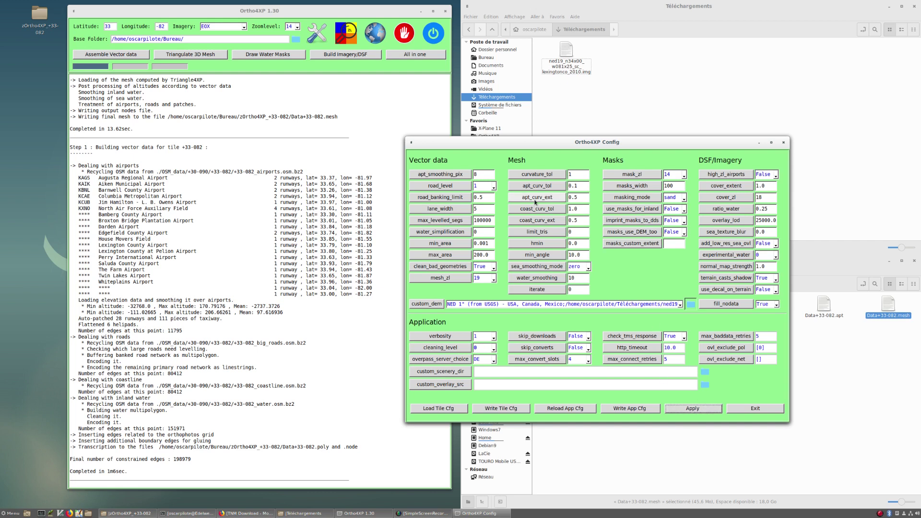
drag(575, 186, 583, 186)
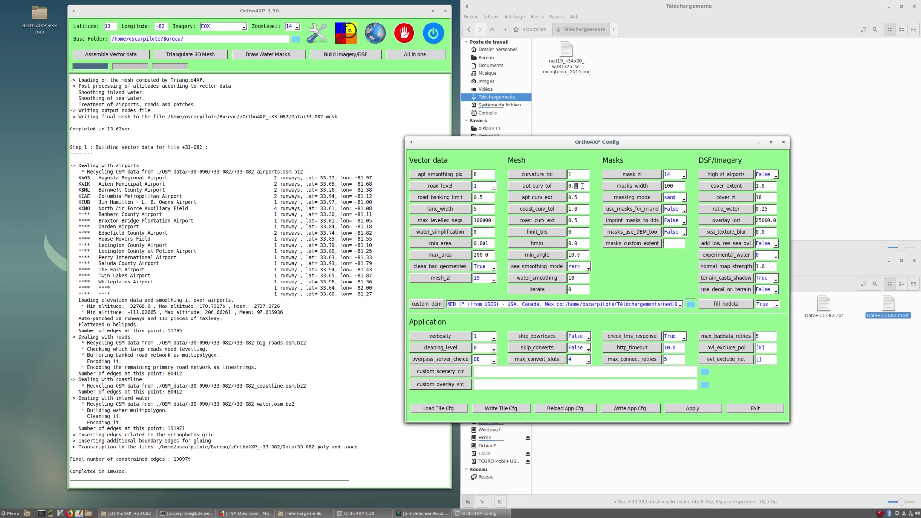
text(3)
click(702, 411)
click(191, 54)
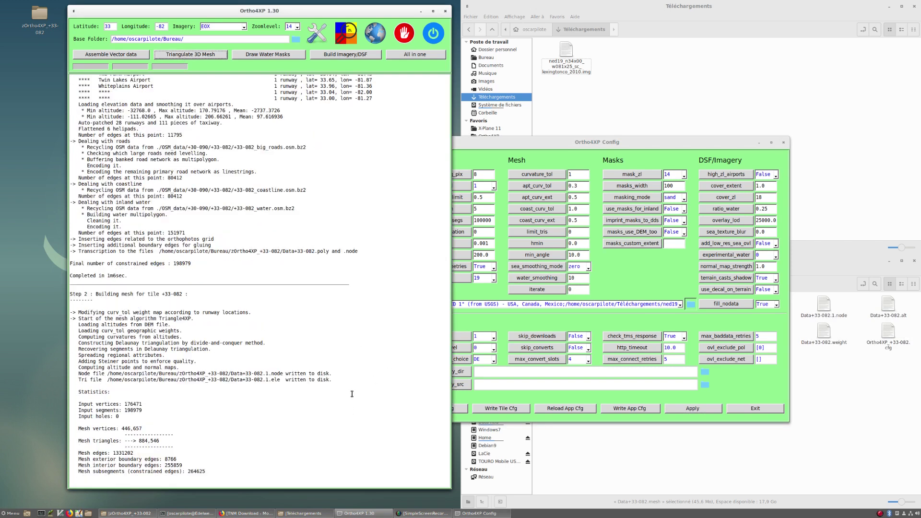
Step: Set iterate to 1 and fill_nodata to False in the tile configuration and apply the changes
click(514, 318)
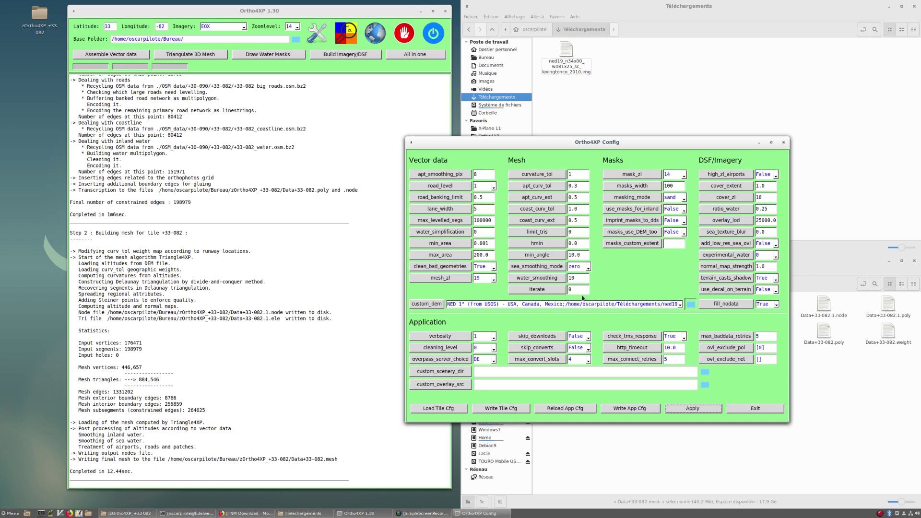
drag(575, 290, 568, 290)
click(771, 308)
click(698, 411)
Step: Set curvature_tol to 5 and apt_curv_tol to 0.5, apply the configuration and triangulate the 3D mesh again
click(568, 174)
drag(579, 186, 569, 187)
text(0)
click(691, 408)
click(184, 57)
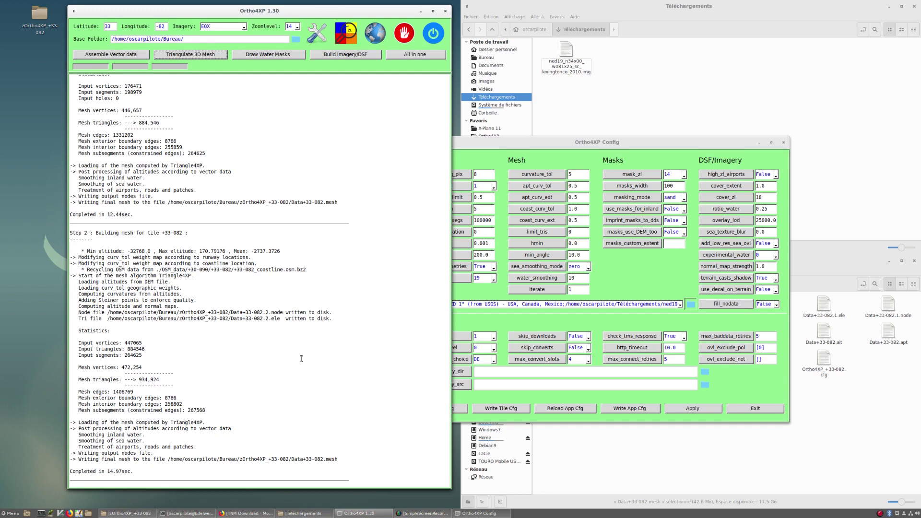
Step: Set apt_curv_tol to 0.3 and apt_curv_ext to 1, apply the configuration and rebuild the 3D mesh
click(584, 186)
key(BackSpace)
text(3)
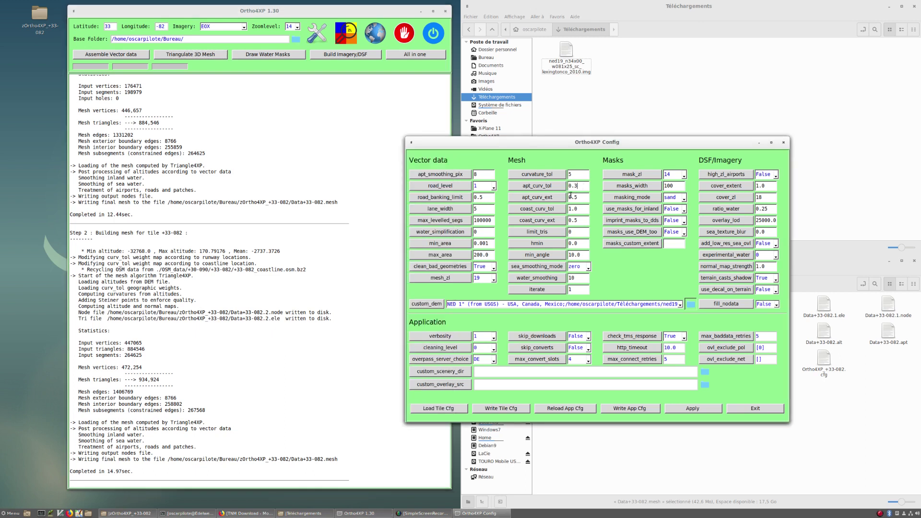
drag(579, 198, 568, 197)
text(1)
click(701, 410)
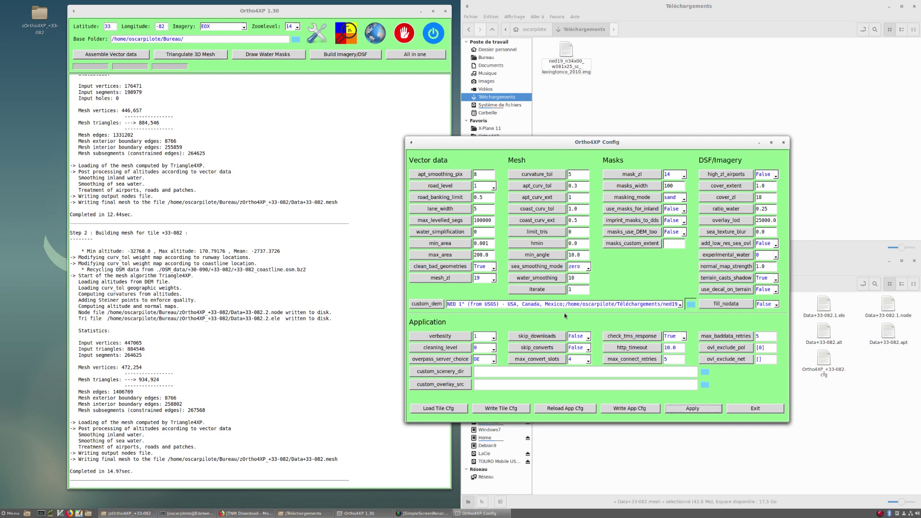
click(194, 55)
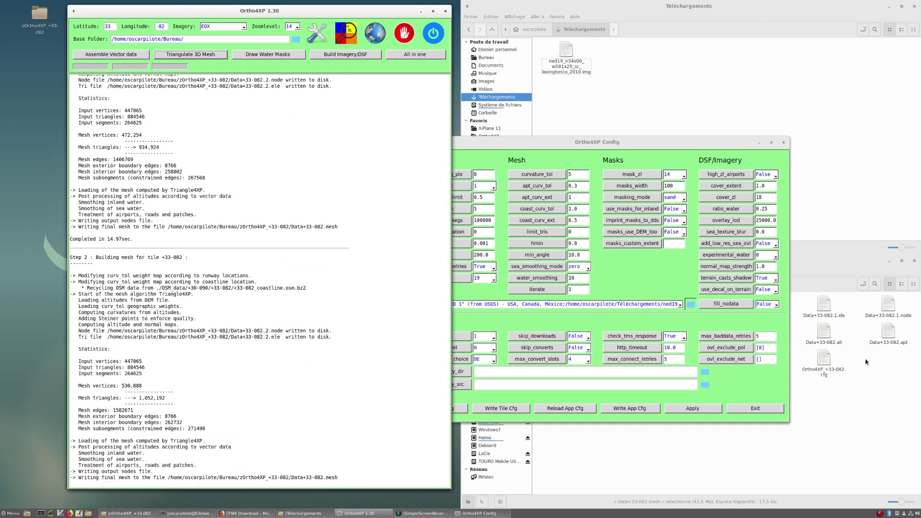
Step: Open Data+33-082.mesh from the zOrtho4XP_+33-082 folder in Medit and maximize the viewer
click(859, 428)
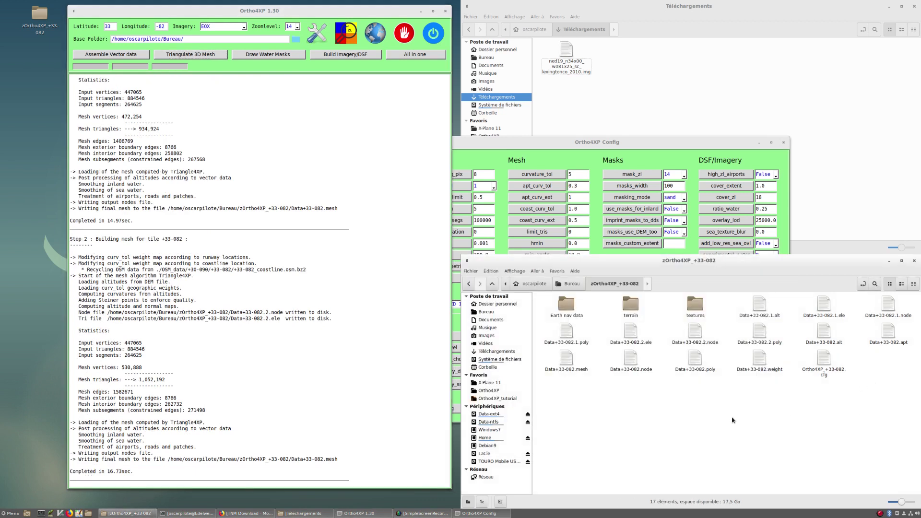
click(566, 362)
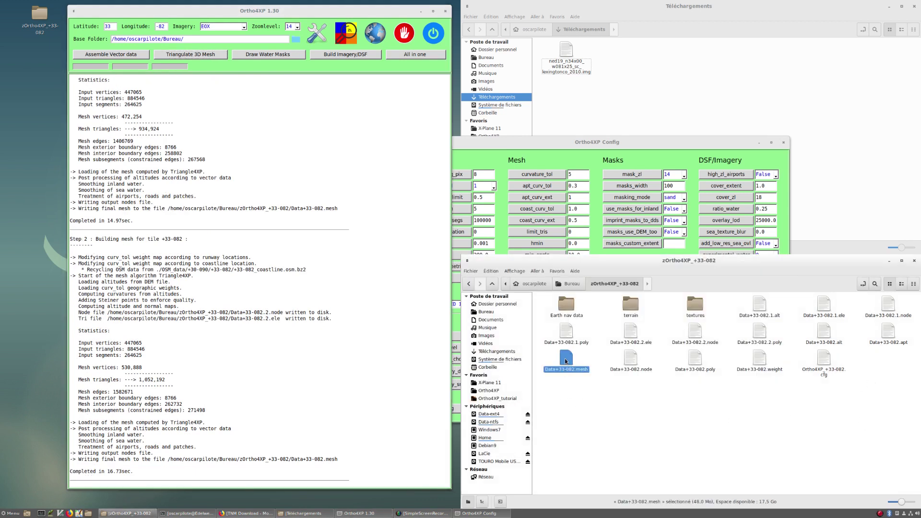
double_click(567, 362)
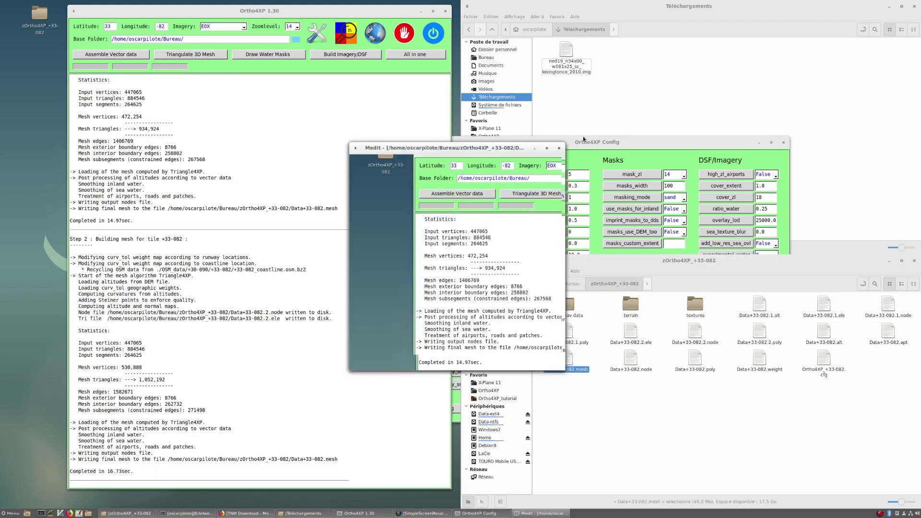
click(547, 148)
drag(476, 257, 479, 345)
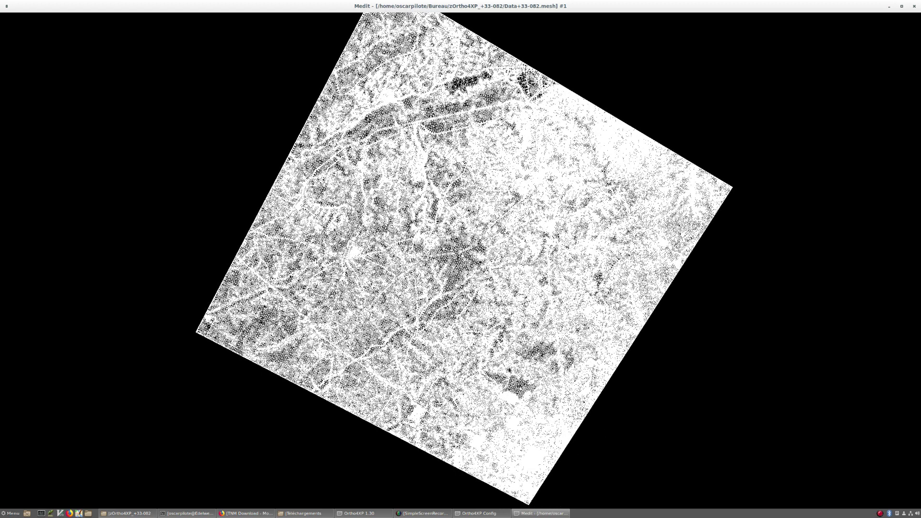
Step: Examine the wireframe triangle density in the refined rectangle around the large airport near the tile's edge
scroll(511, 370, up, 1)
scroll(511, 370, up, 5)
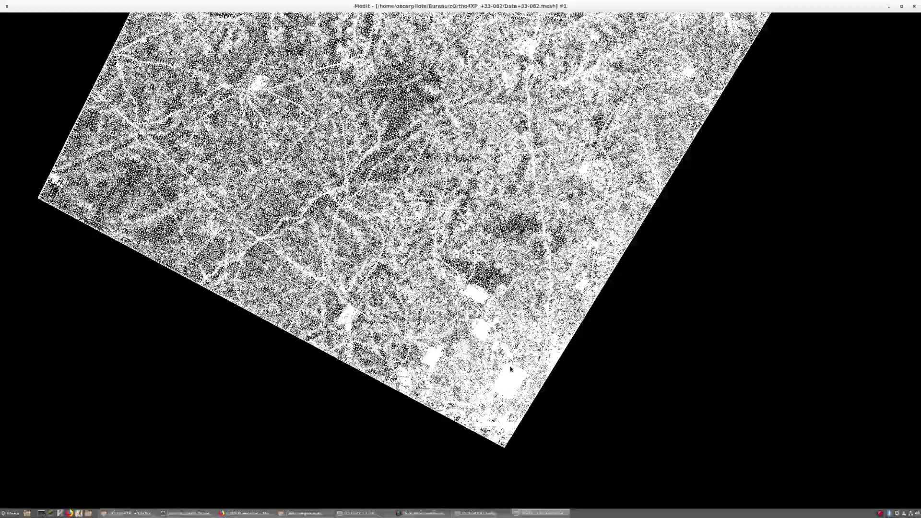
scroll(511, 369, up, 1)
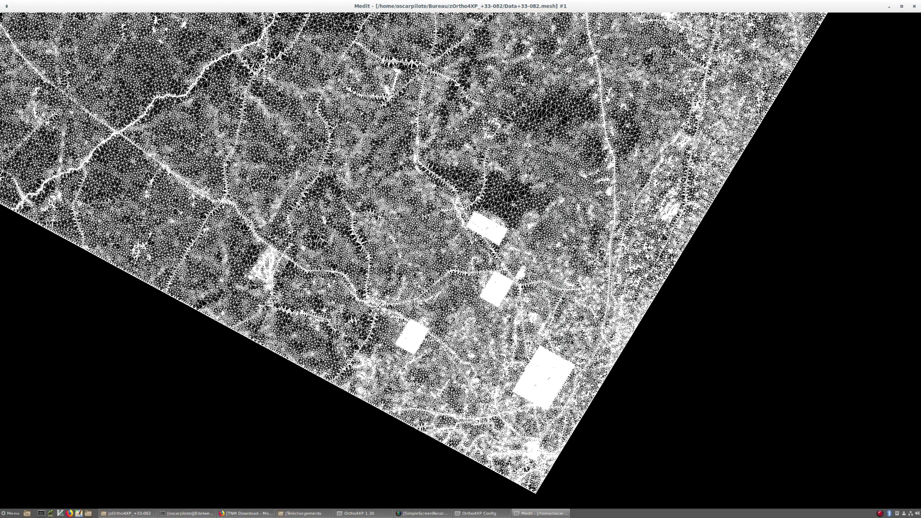
key(Up)
key(Left)
key(z)
key(z)
key(z)
key(z)
key(z)
key(z)
key(Up)
key(Up)
key(Up)
key(Up)
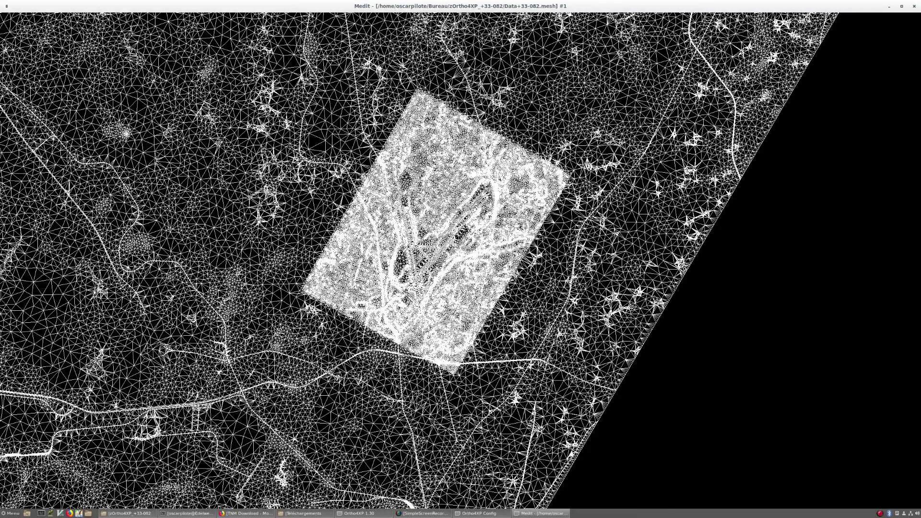
Step: Display the mesh shaded with coloured regions, examine the relief around the airport's runways, and close the viewer
right_click(425, 202)
mouse_move(449, 215)
click(499, 241)
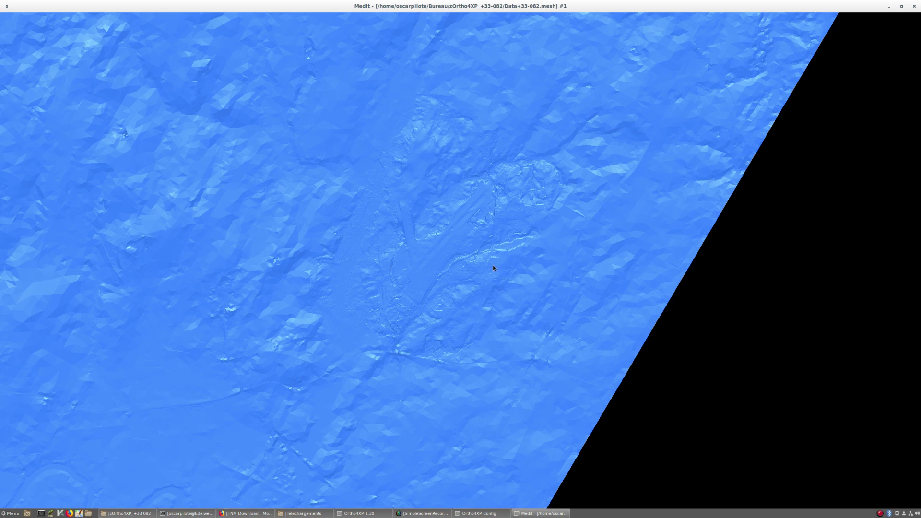
key(c)
scroll(494, 267, up, 10)
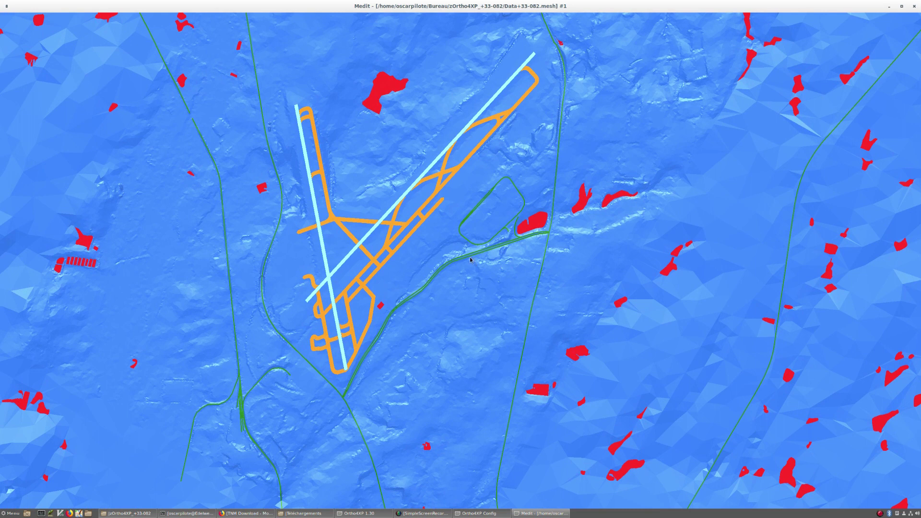
drag(455, 261, 457, 257)
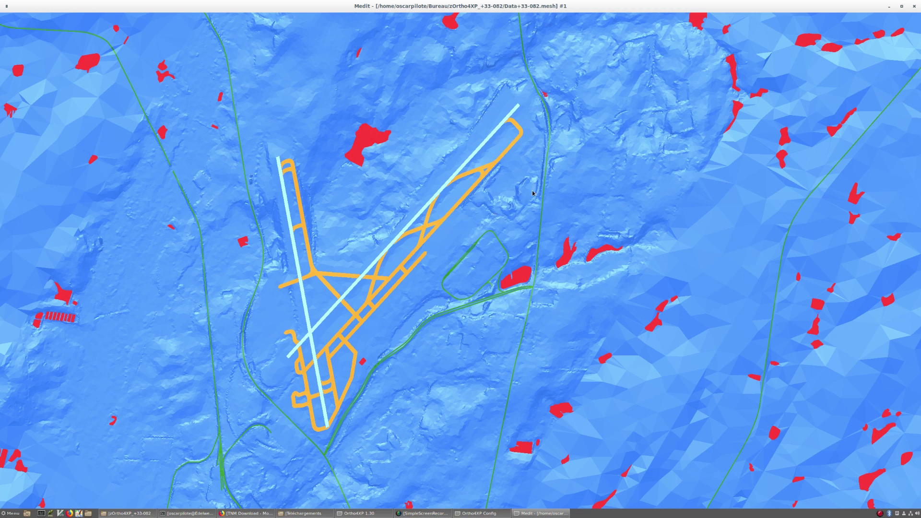
drag(480, 231, 476, 237)
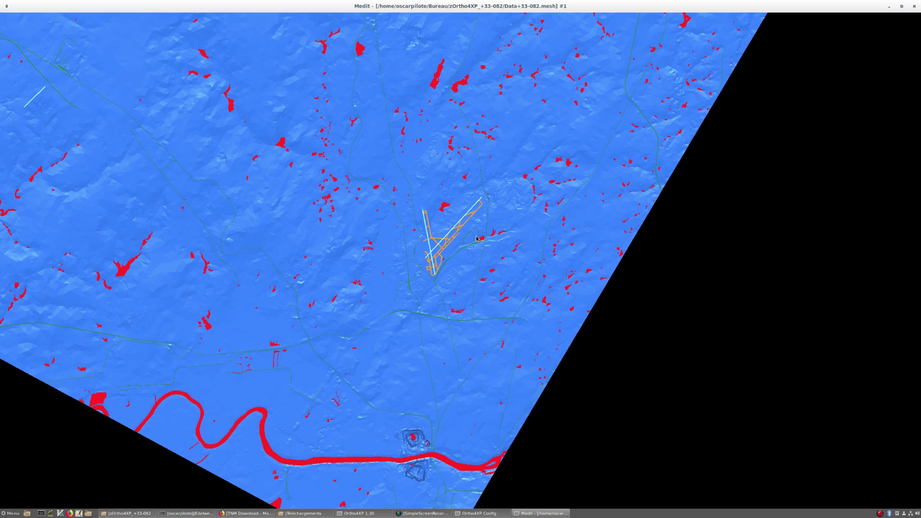
key(Escape)
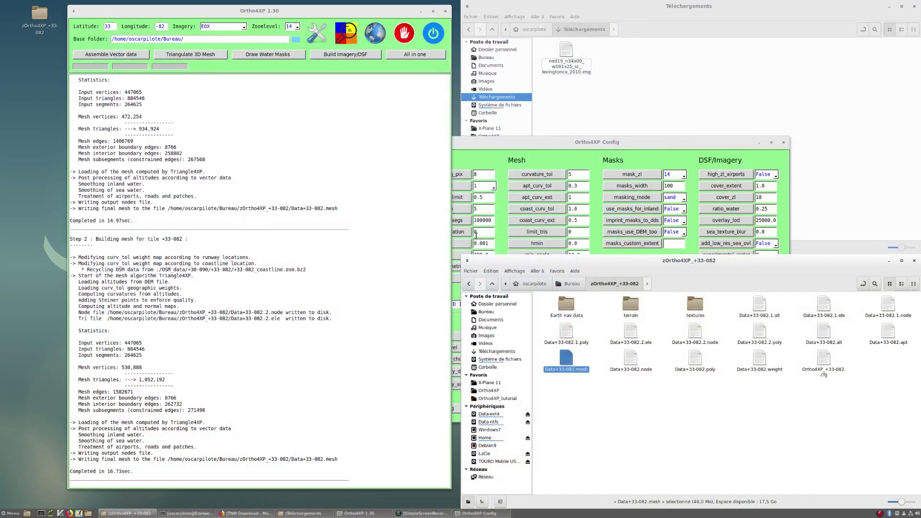
Step: Bring the Téléchargements folder containing the downloaded elevation file to the front
click(628, 93)
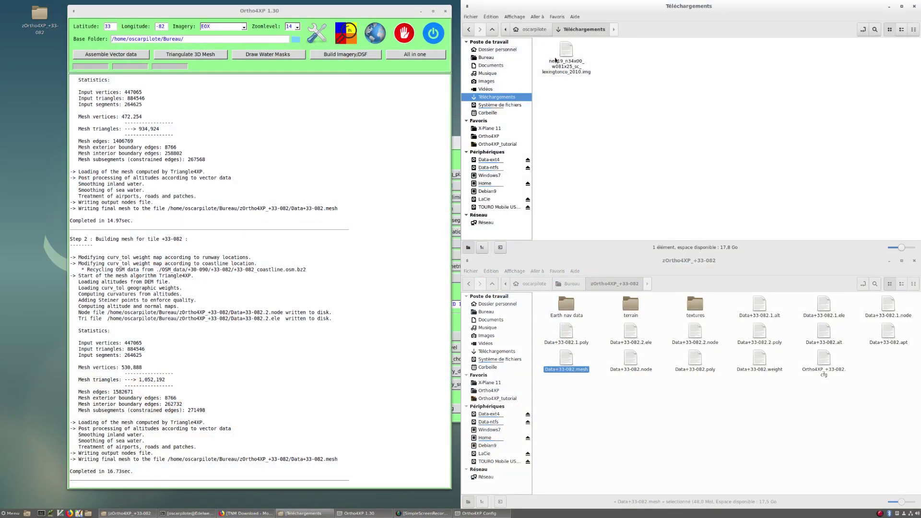